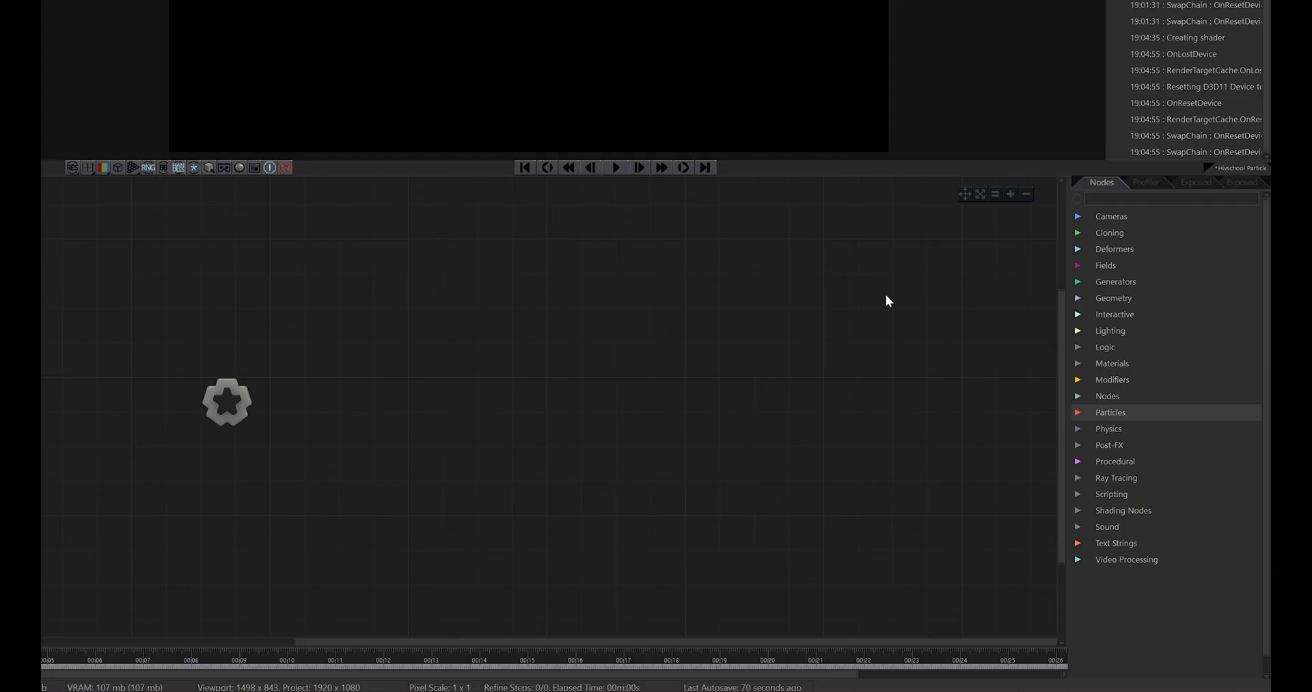
# - Add a Particle Root node from the Particles category and wire the Root node into it
pyautogui.click(1078, 413)
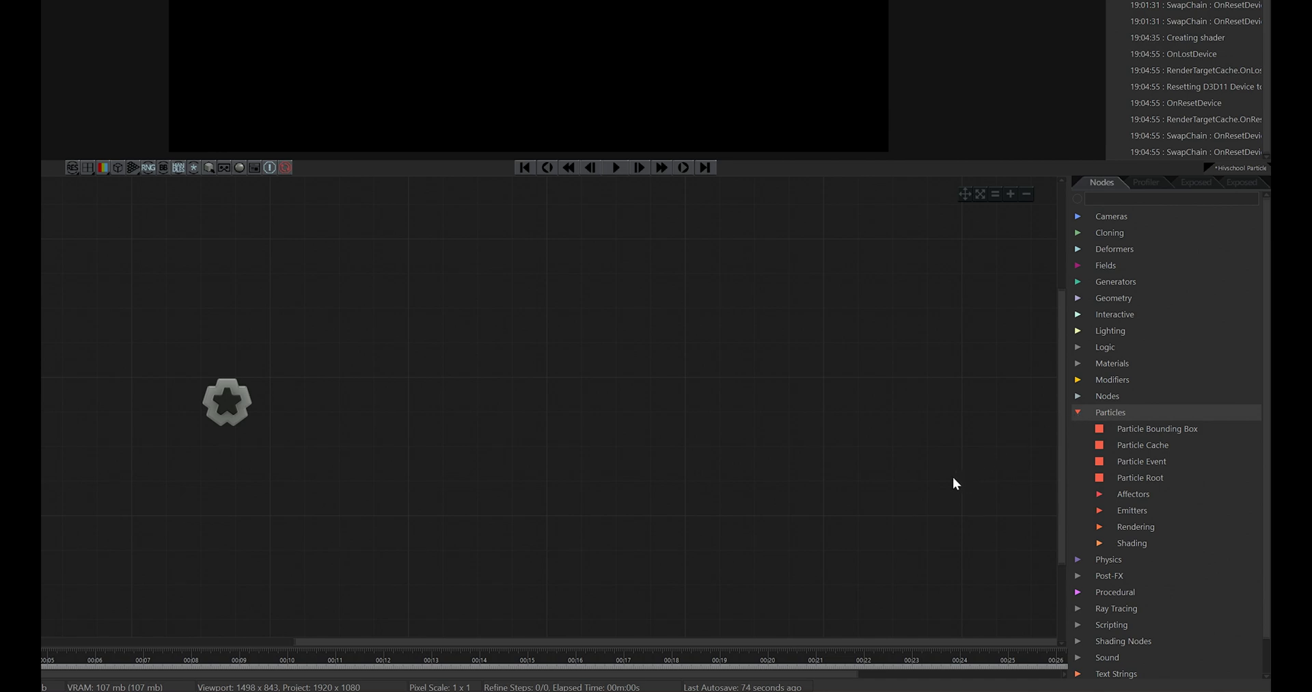
pyautogui.click(1099, 476)
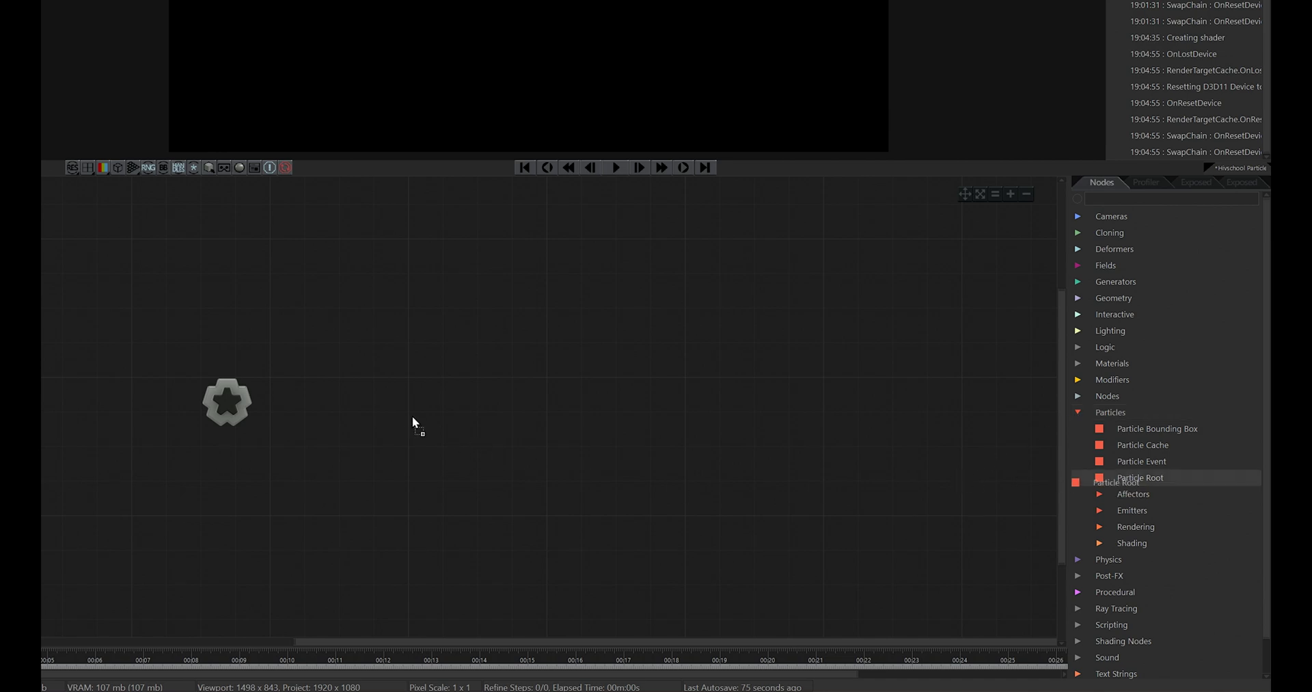
pyautogui.moveTo(412, 416); pyautogui.dragTo(413, 416)
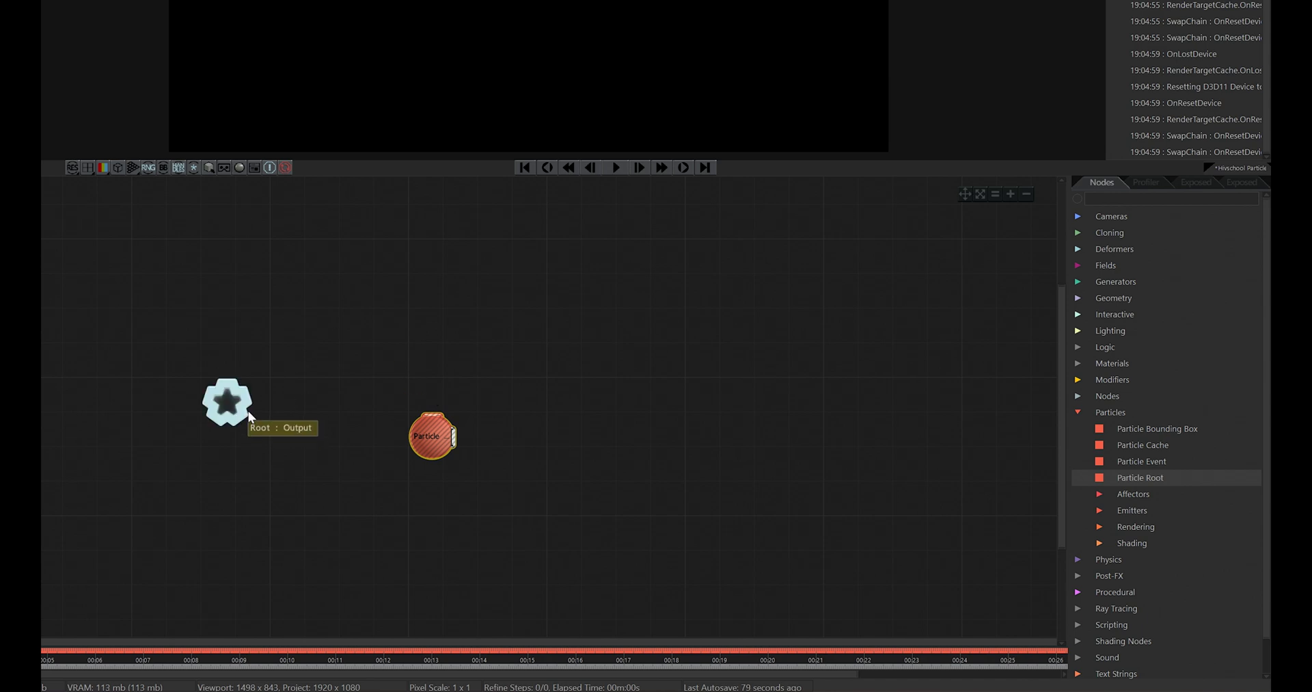
pyautogui.moveTo(389, 407); pyautogui.dragTo(329, 412)
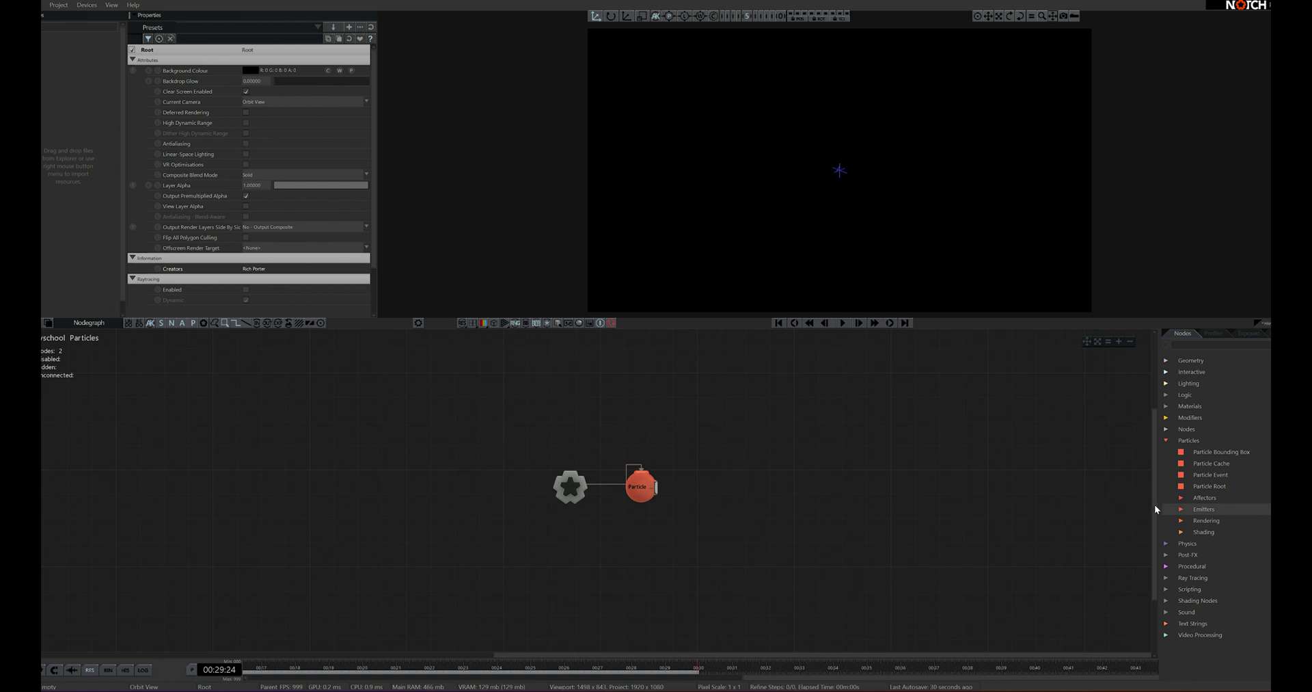
# - Add a Primitive Emitter node and parent it to the Particle Root with Ctrl+R
pyautogui.click(1181, 510)
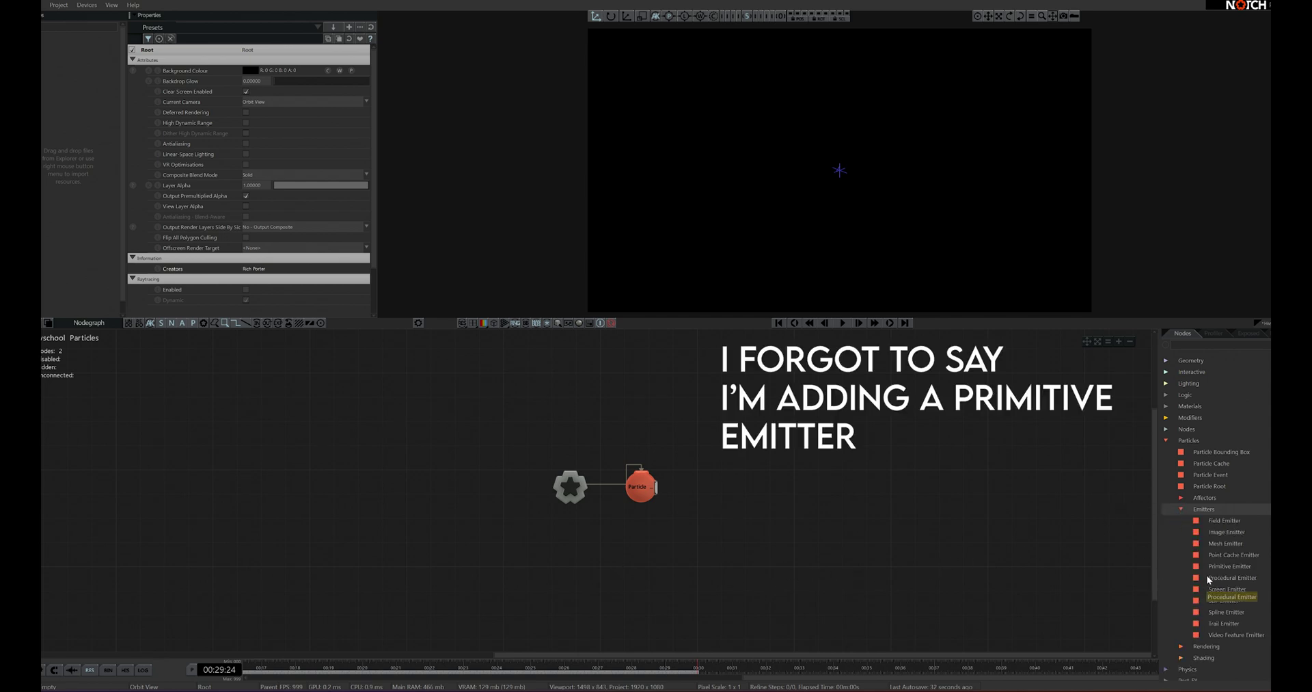
pyautogui.moveTo(1213, 564); pyautogui.dragTo(737, 491)
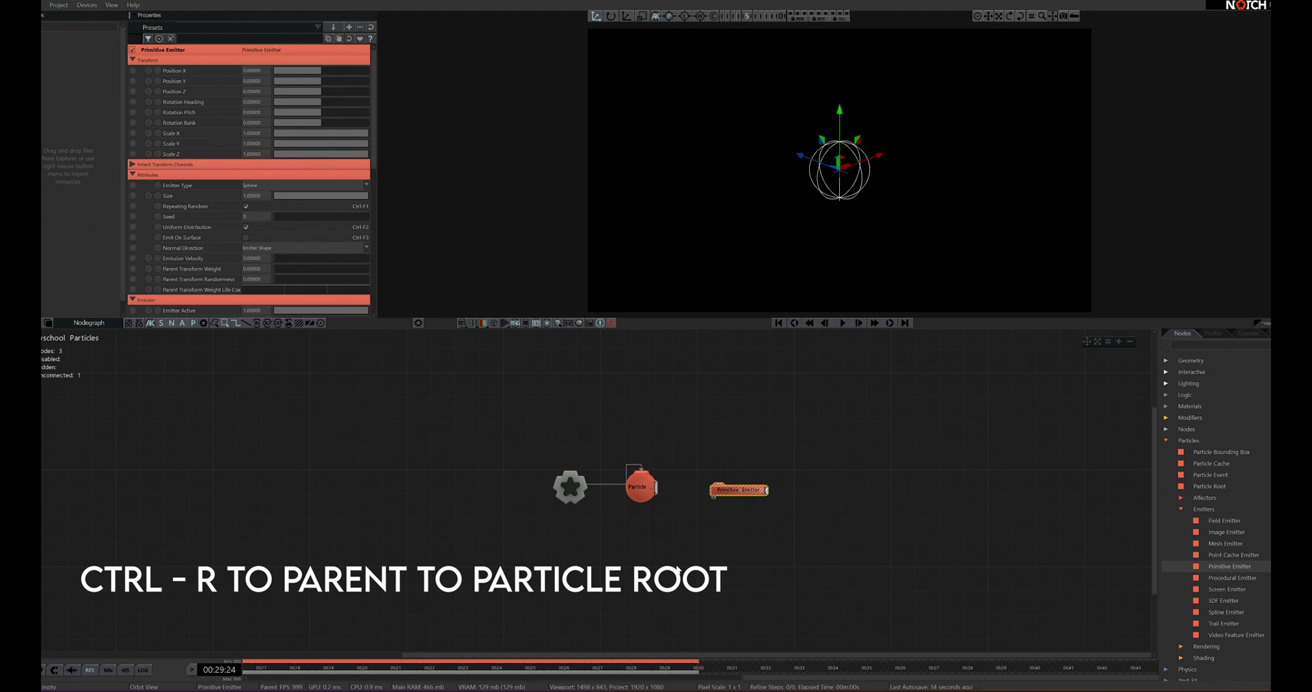
pyautogui.hotkey('ctrl', 'r')
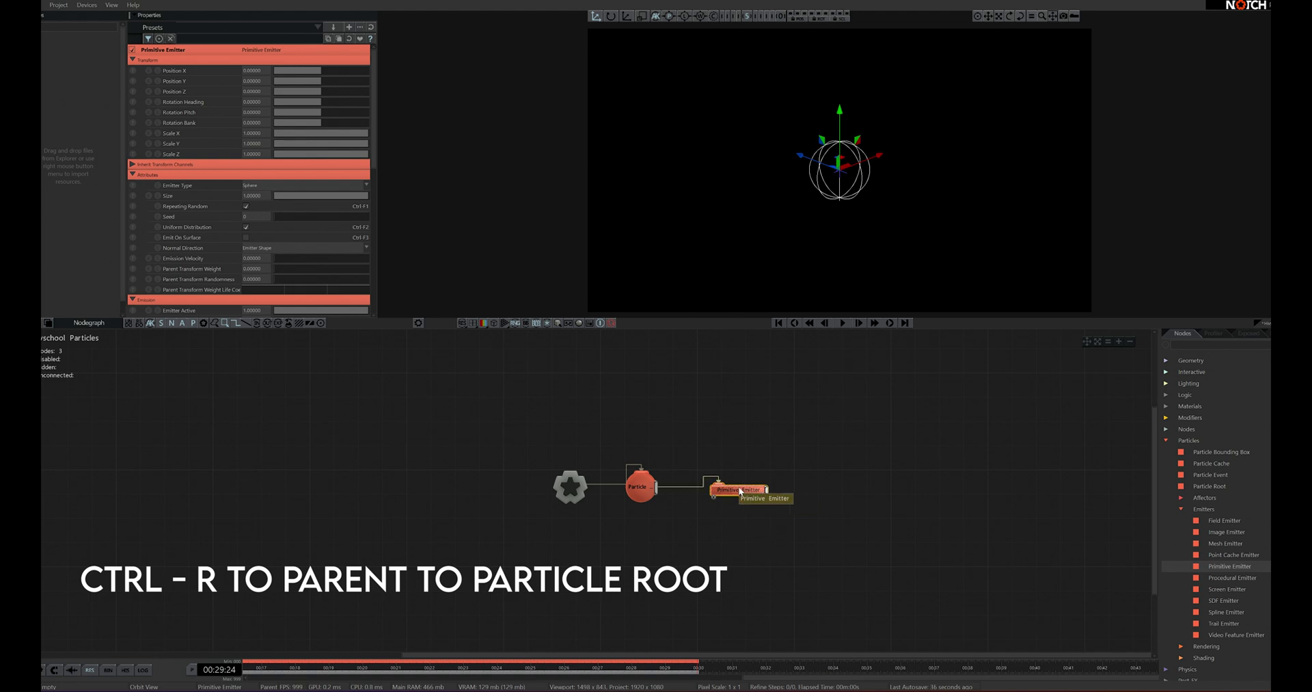
pyautogui.moveTo(741, 494); pyautogui.dragTo(741, 482)
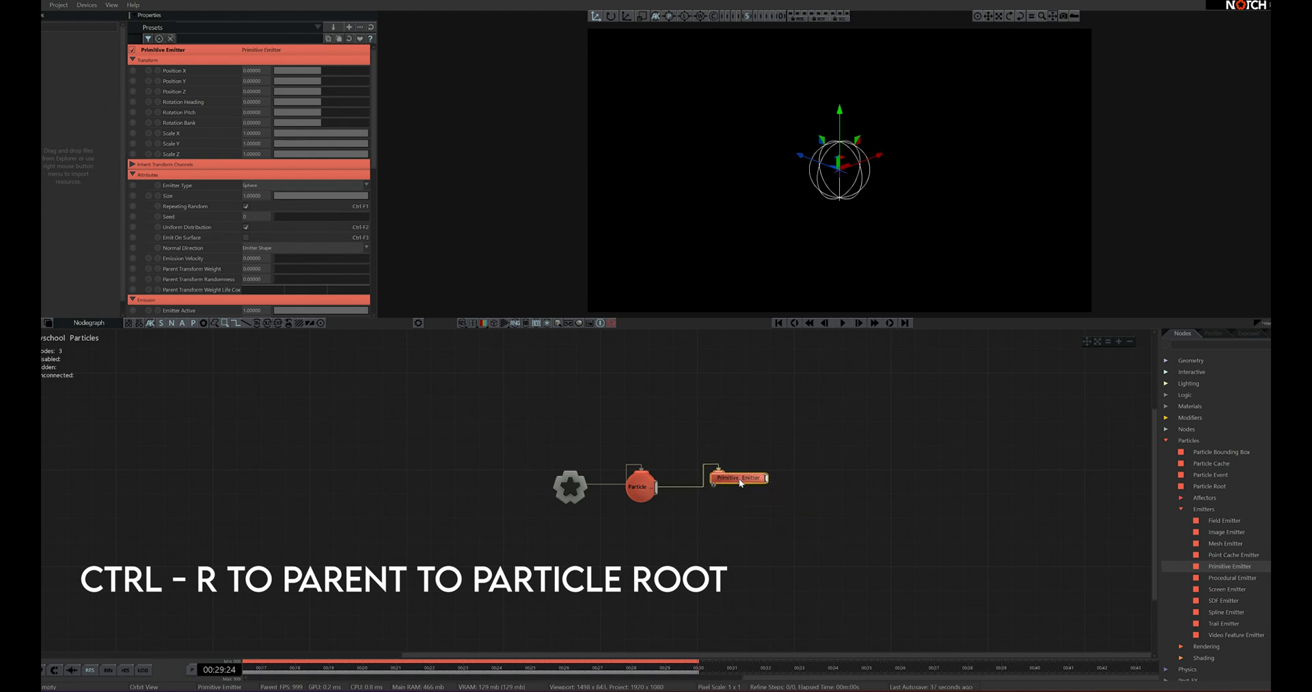
# - Rewind the timeline, play the simulation to see the sphere emitter, then pause
pyautogui.click(715, 598)
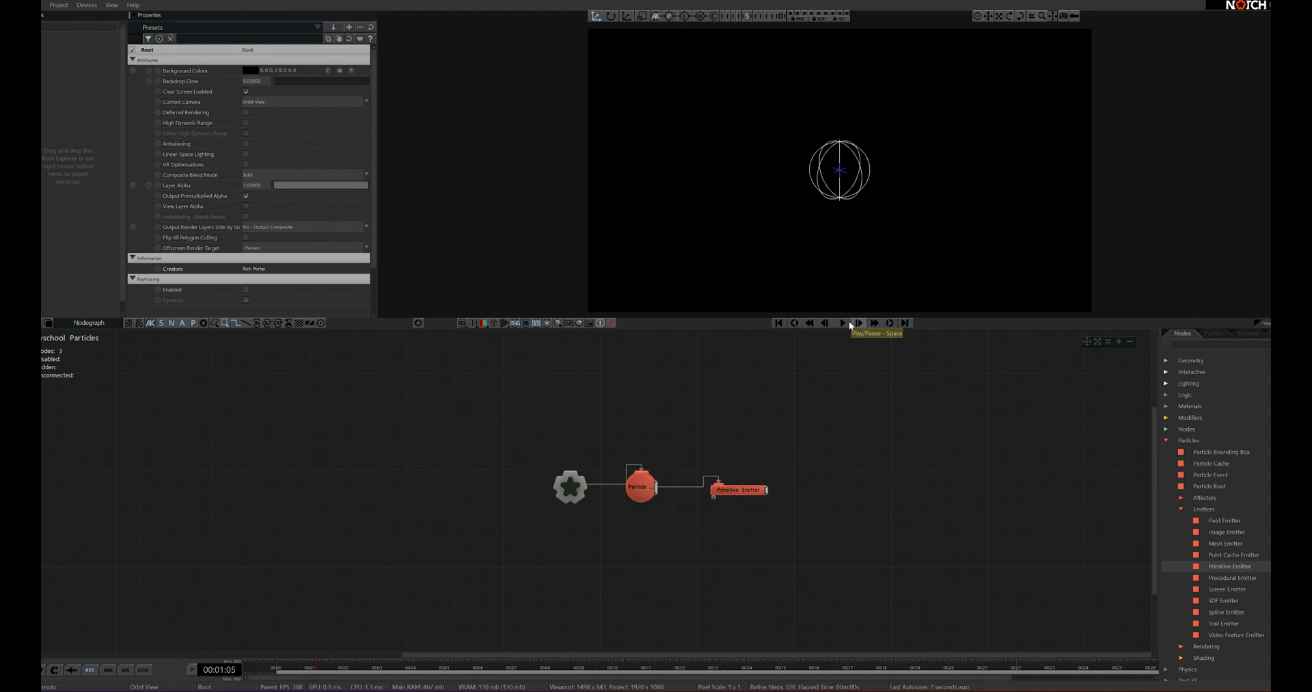
pyautogui.click(842, 322)
pyautogui.press('space')
# - Add a Point Renderer node from Particles > Rendering to the particle graph
pyautogui.click(1181, 508)
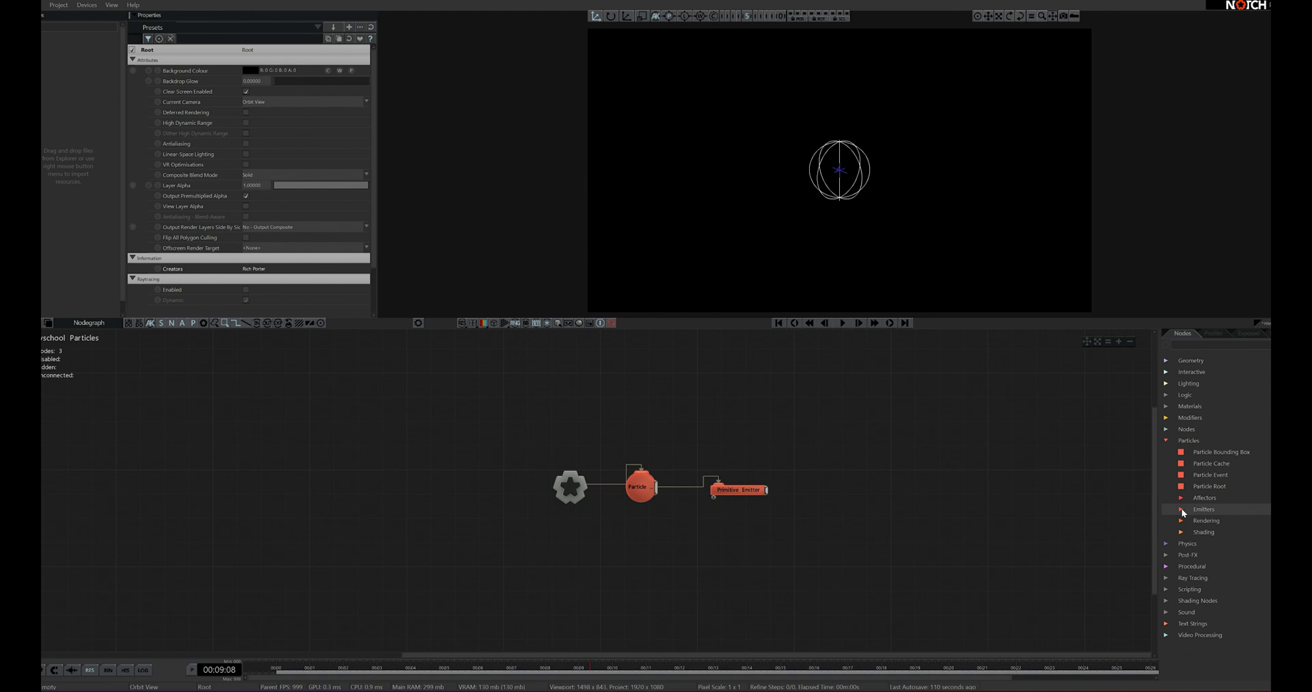
pyautogui.click(1182, 520)
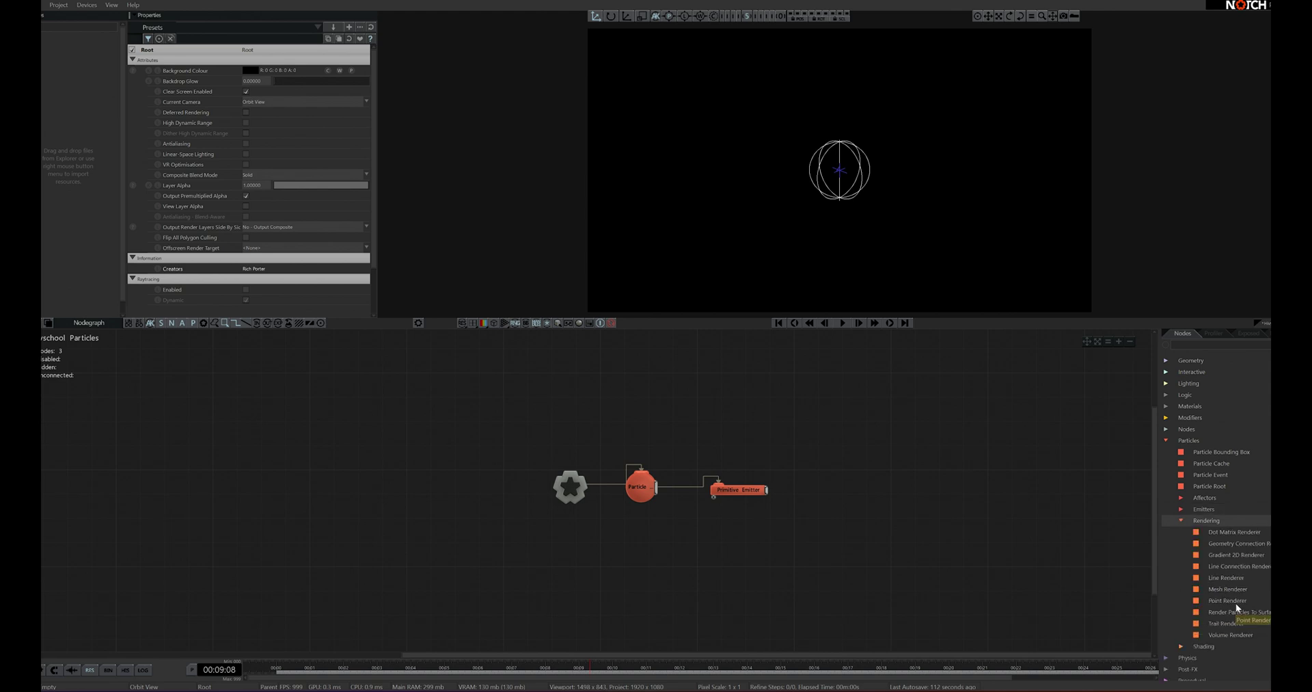
pyautogui.moveTo(1236, 601); pyautogui.dragTo(928, 605)
pyautogui.moveTo(706, 527); pyautogui.dragTo(738, 491)
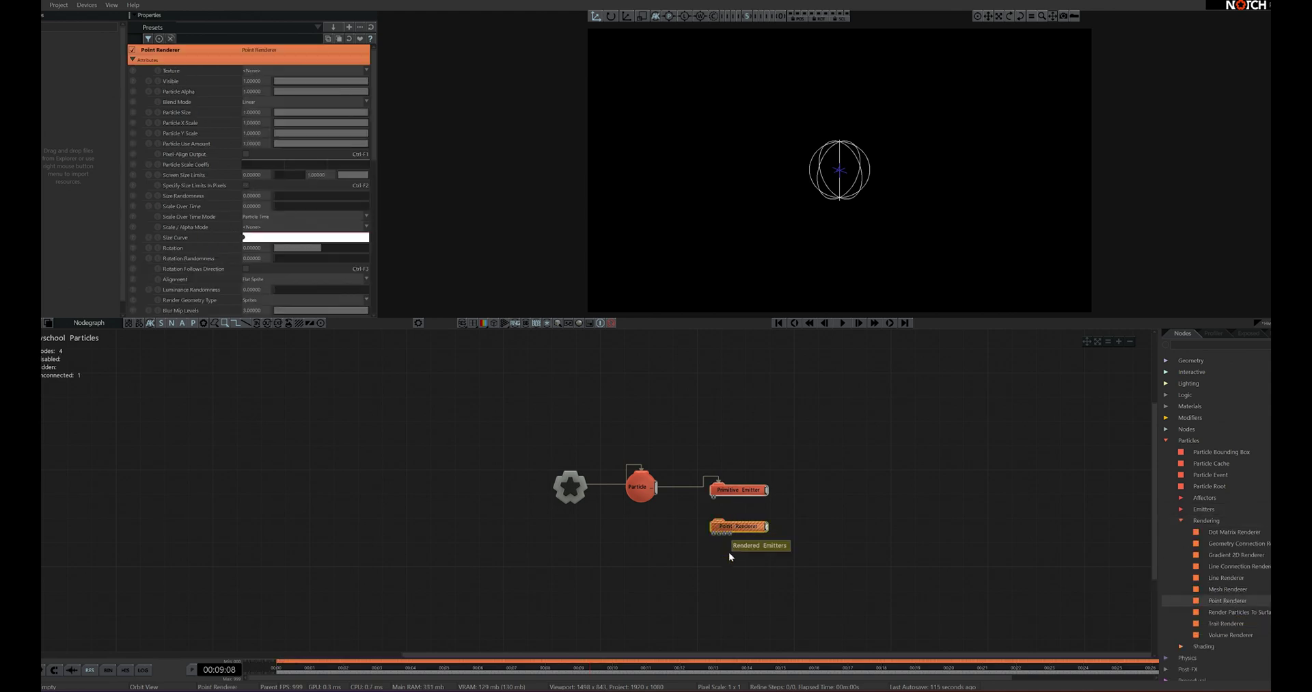
# - Play and pause the simulation to view the white particle sphere
pyautogui.click(843, 324)
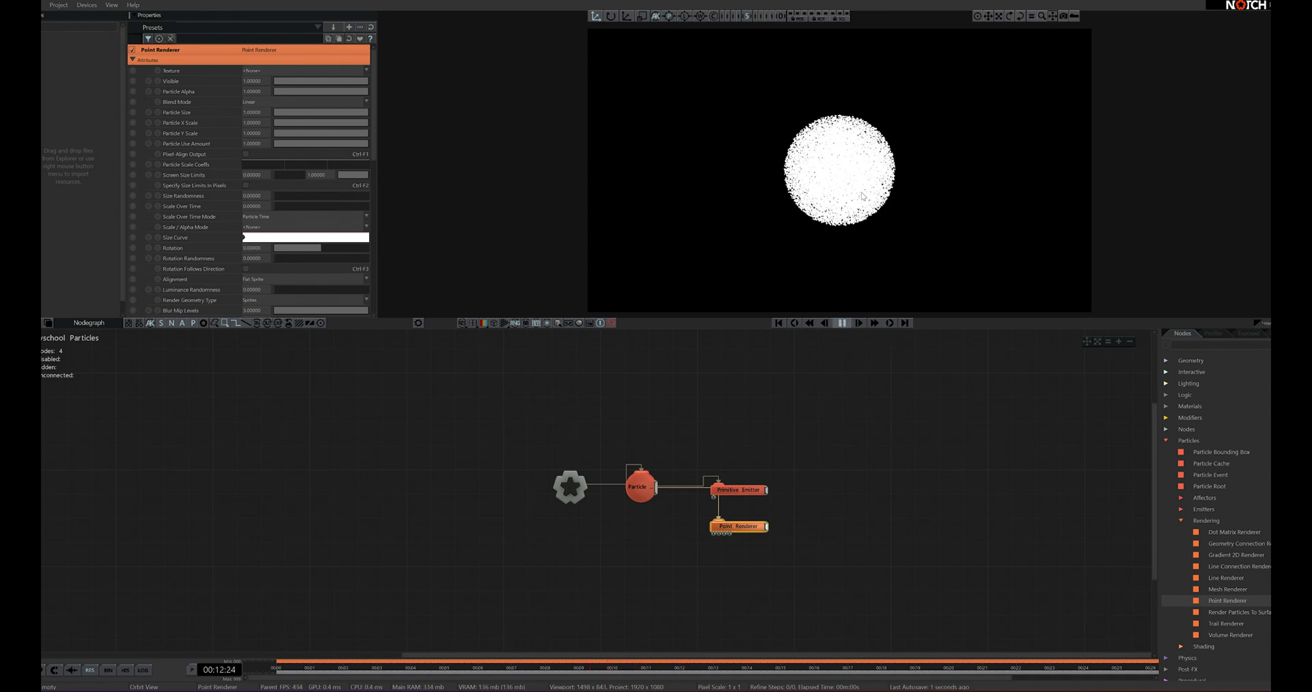
pyautogui.press('space')
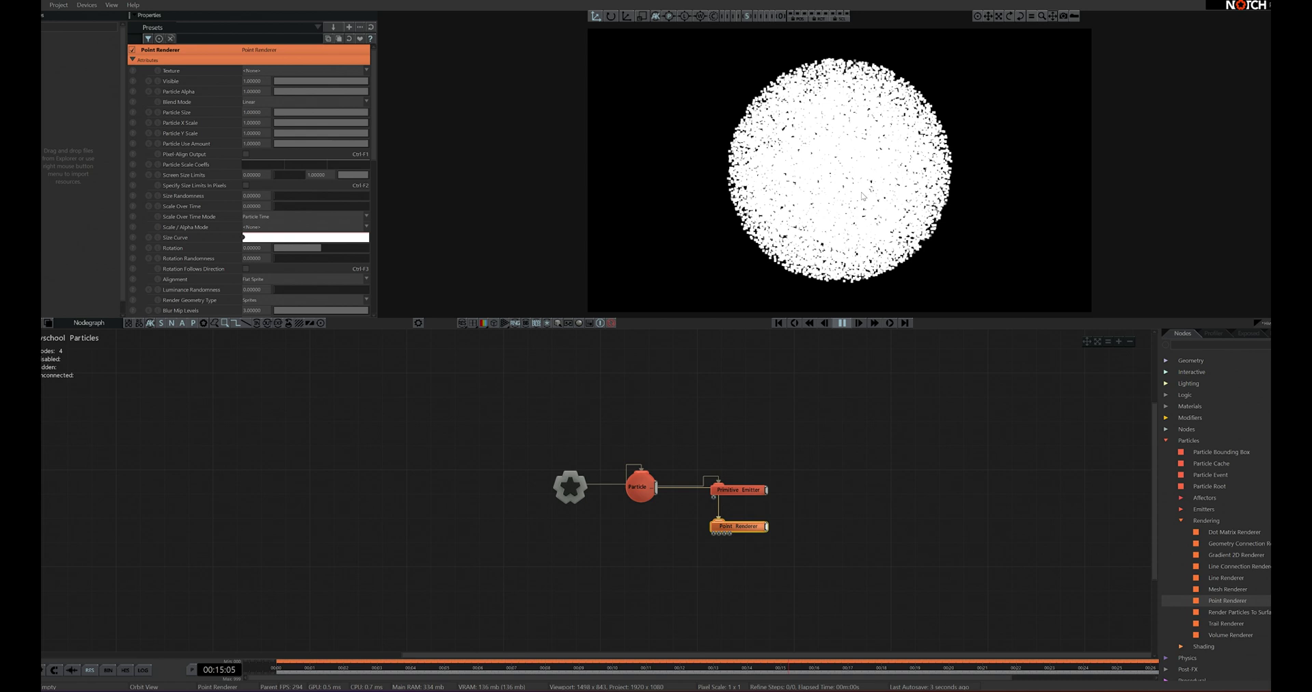
pyautogui.click(840, 324)
pyautogui.click(840, 323)
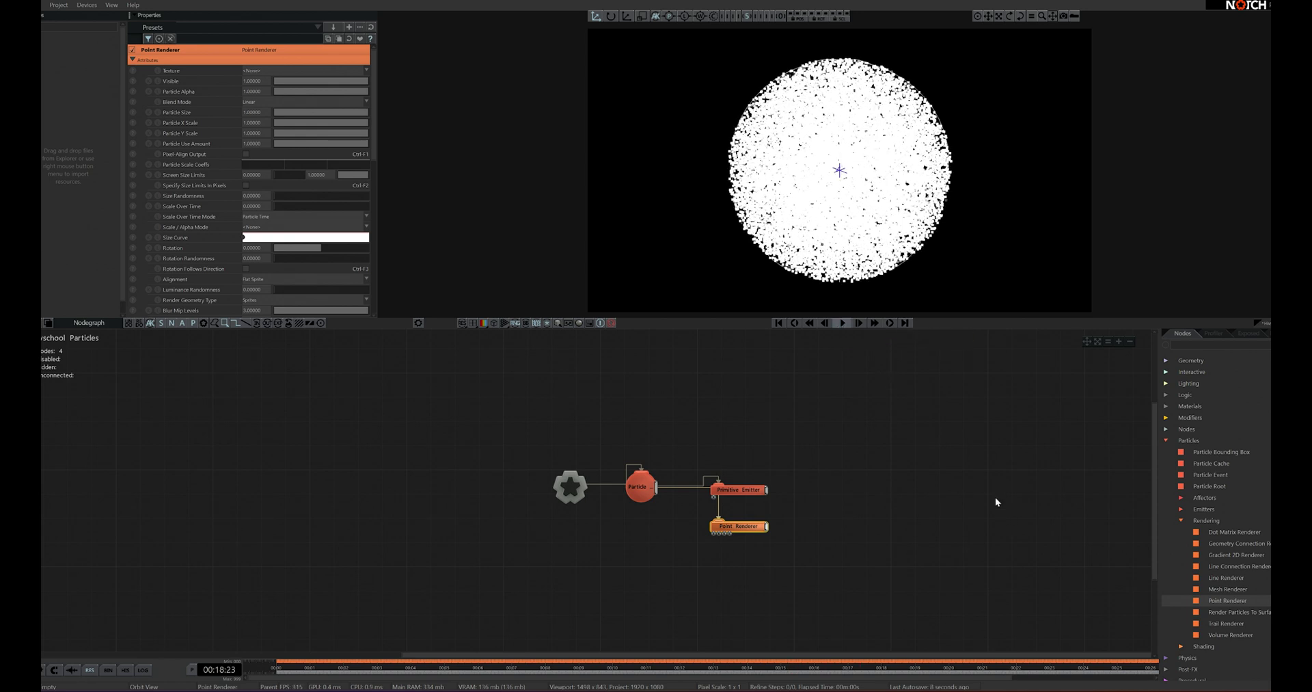
# - Select the Primitive Emitter and try the Box and Circle emitter shapes
pyautogui.press('space')
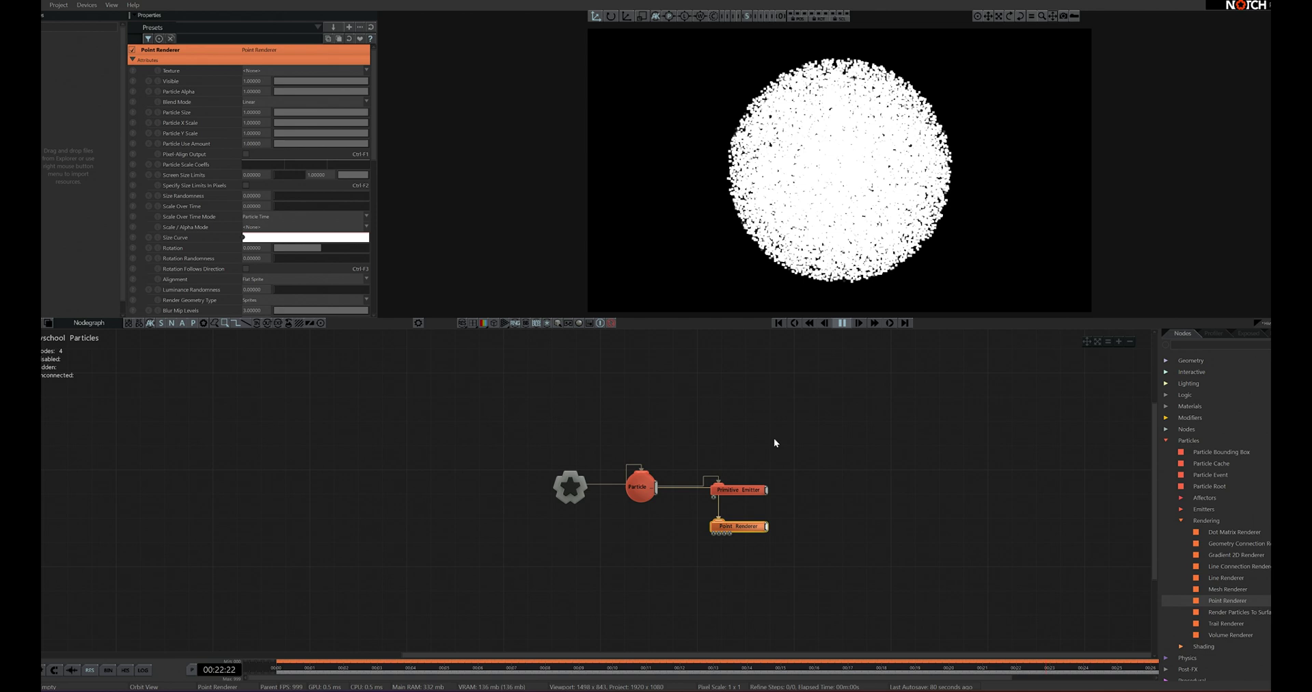
pyautogui.click(746, 490)
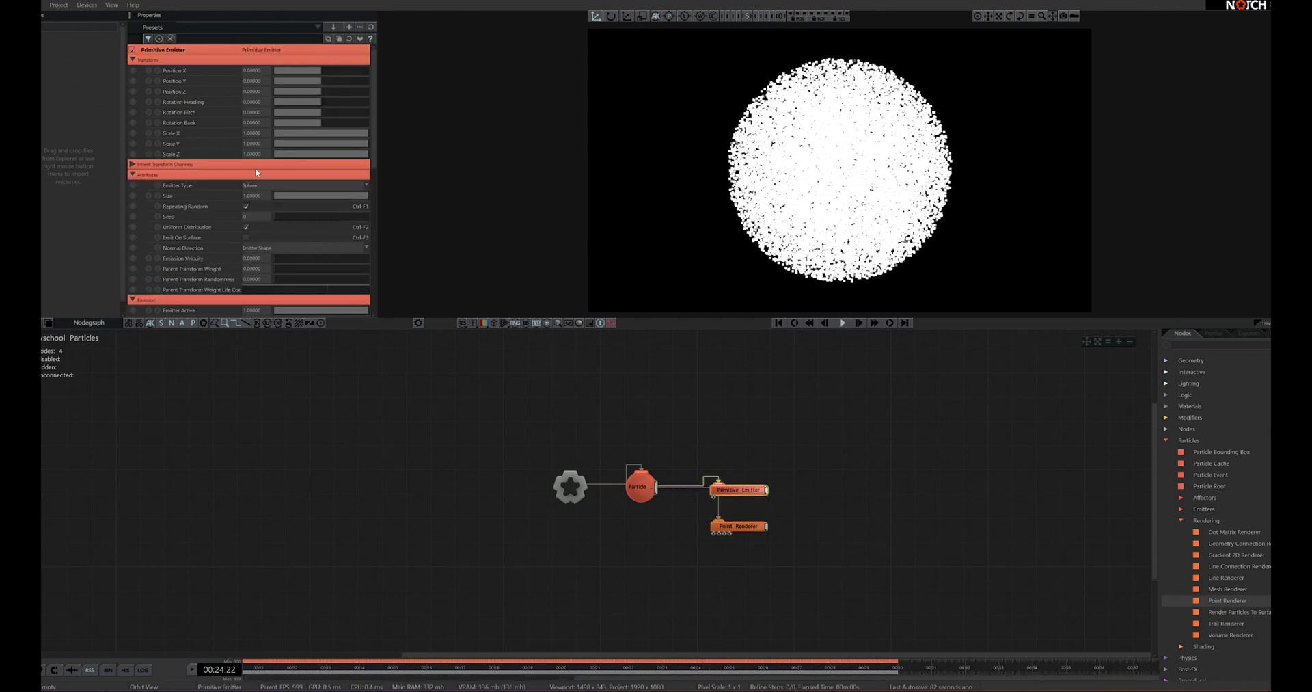
pyautogui.press('space')
pyautogui.click(260, 186)
pyautogui.click(258, 199)
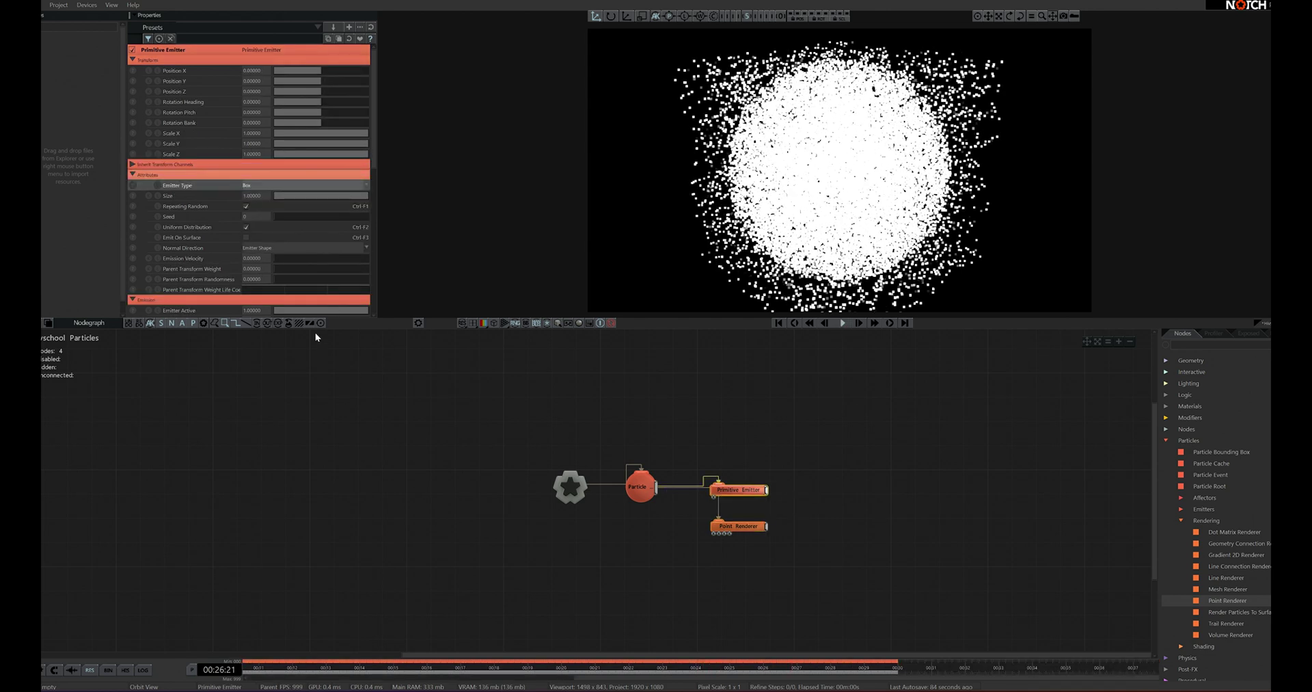
pyautogui.click(259, 186)
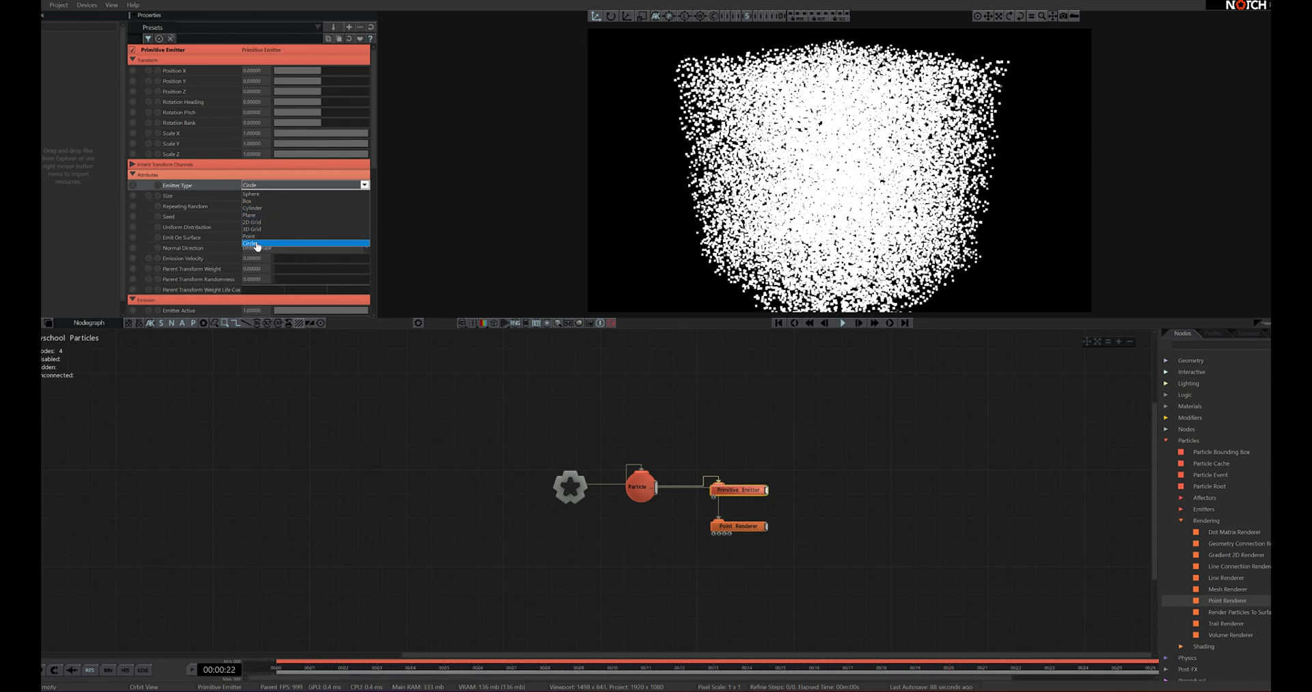
pyautogui.click(253, 243)
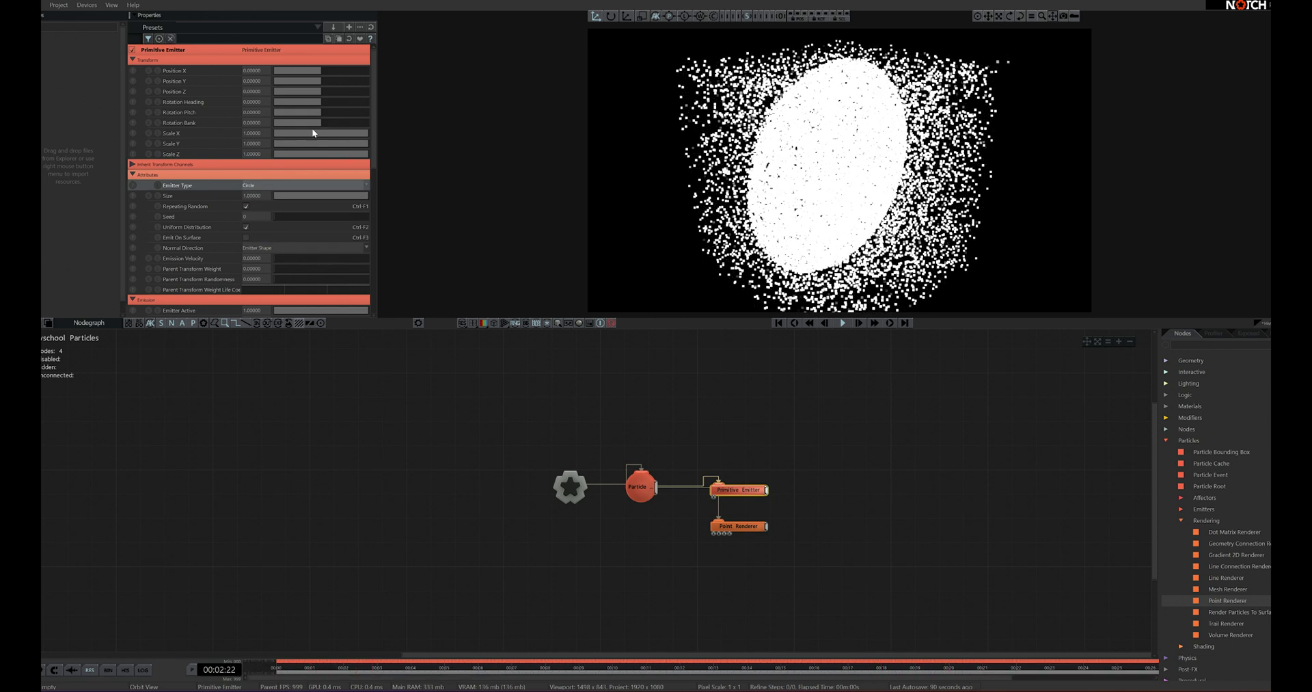
# - Try the Cylinder shape, return the emitter to Sphere, and restart playback
pyautogui.click(258, 185)
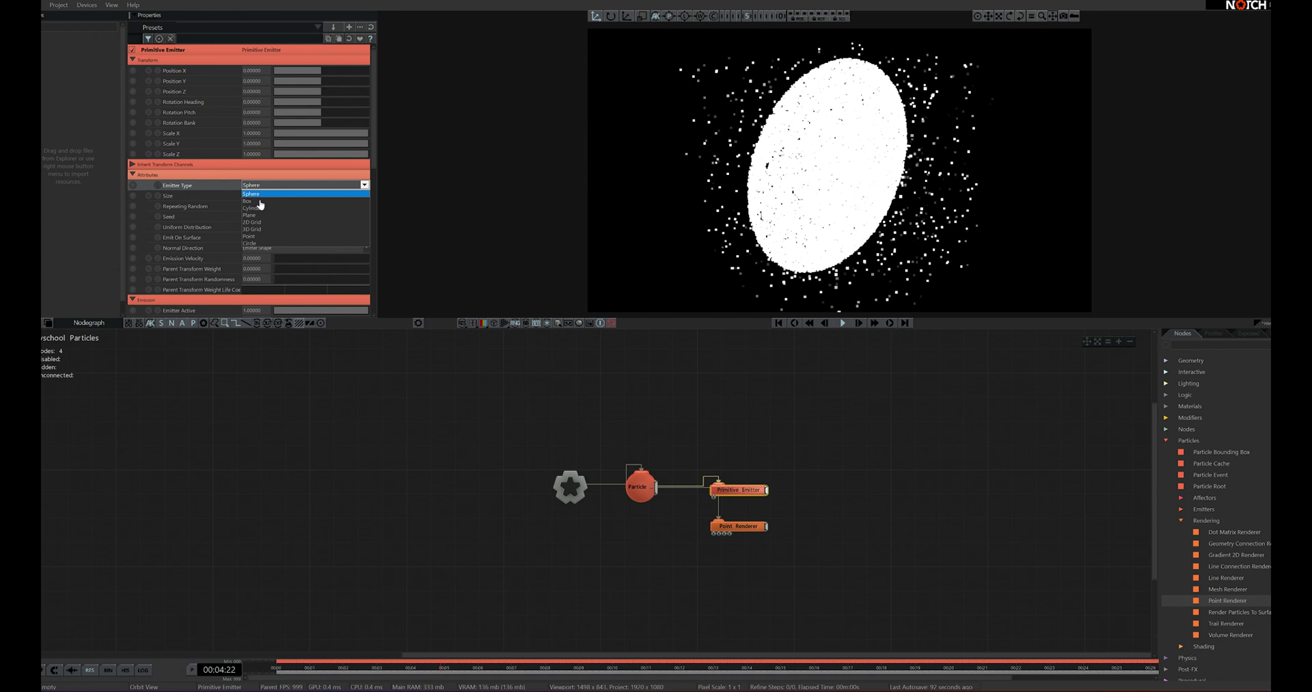
pyautogui.click(258, 209)
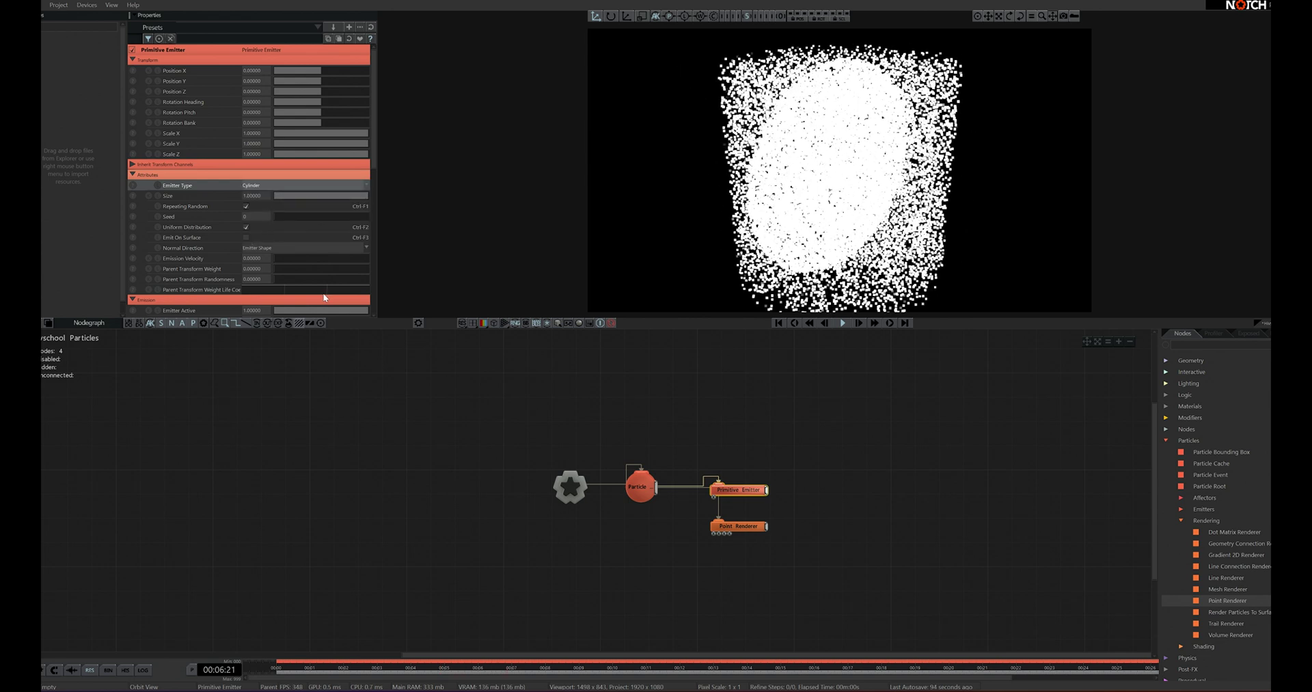
pyautogui.click(258, 185)
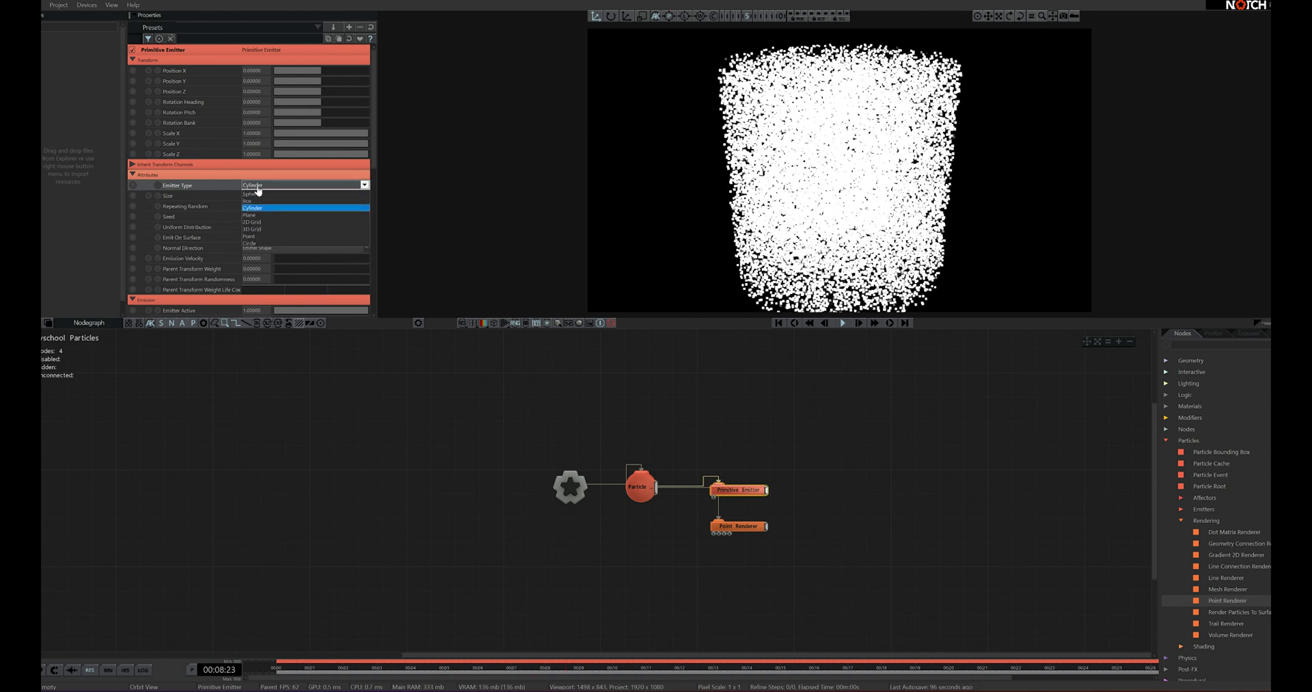
pyautogui.click(258, 196)
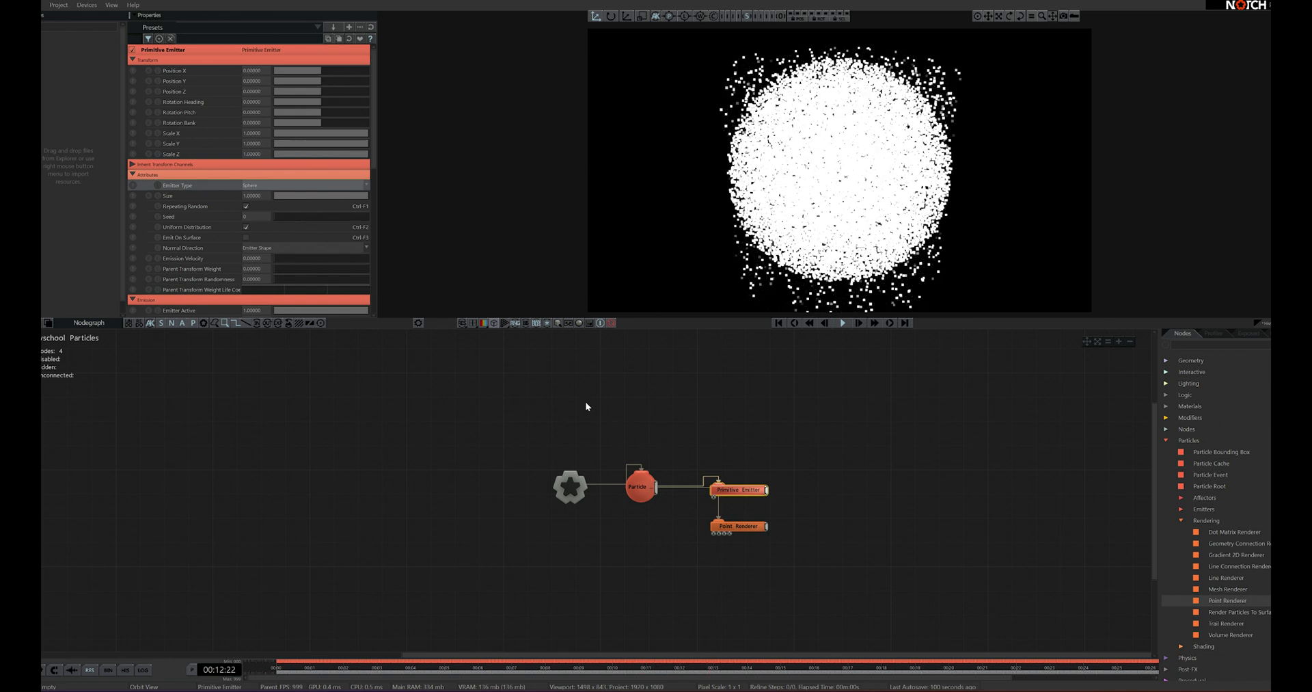
pyautogui.click(843, 322)
pyautogui.press('space')
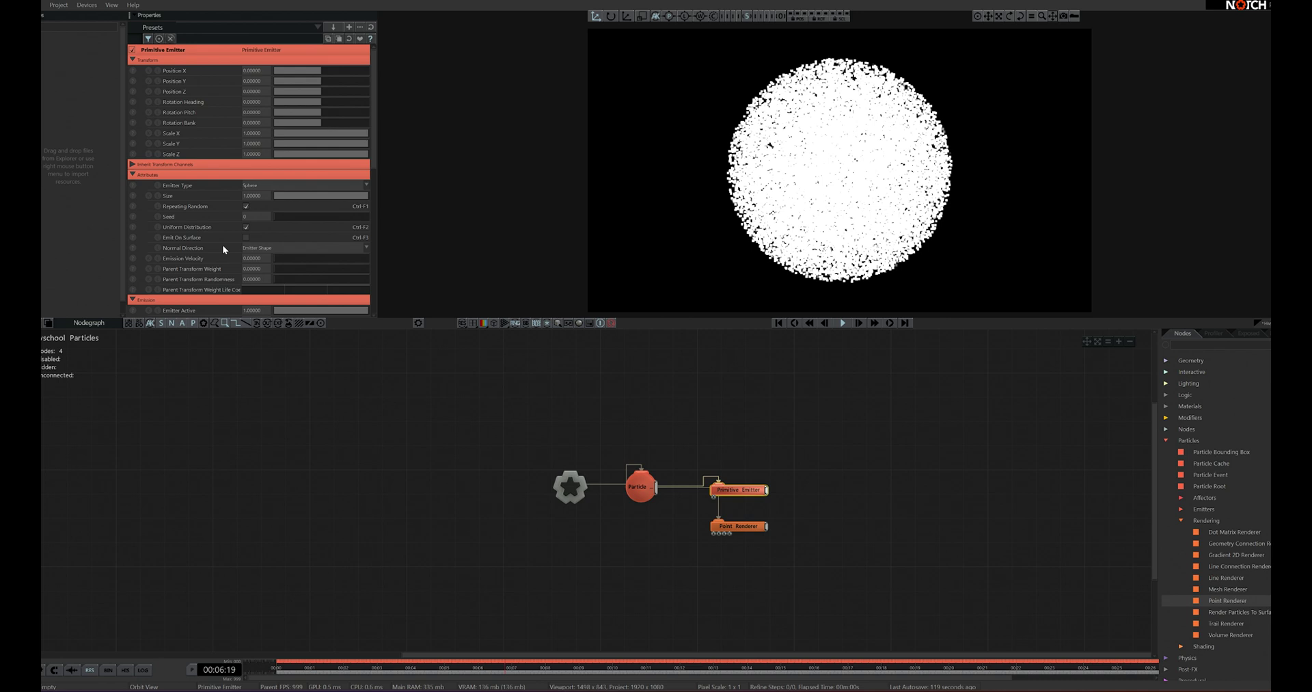
# - Shrink the emitter Size to about 0.2 and back to 1.0, then test the Point Renderer's Particle Size
pyautogui.click(367, 197)
pyautogui.moveTo(367, 195); pyautogui.dragTo(280, 198)
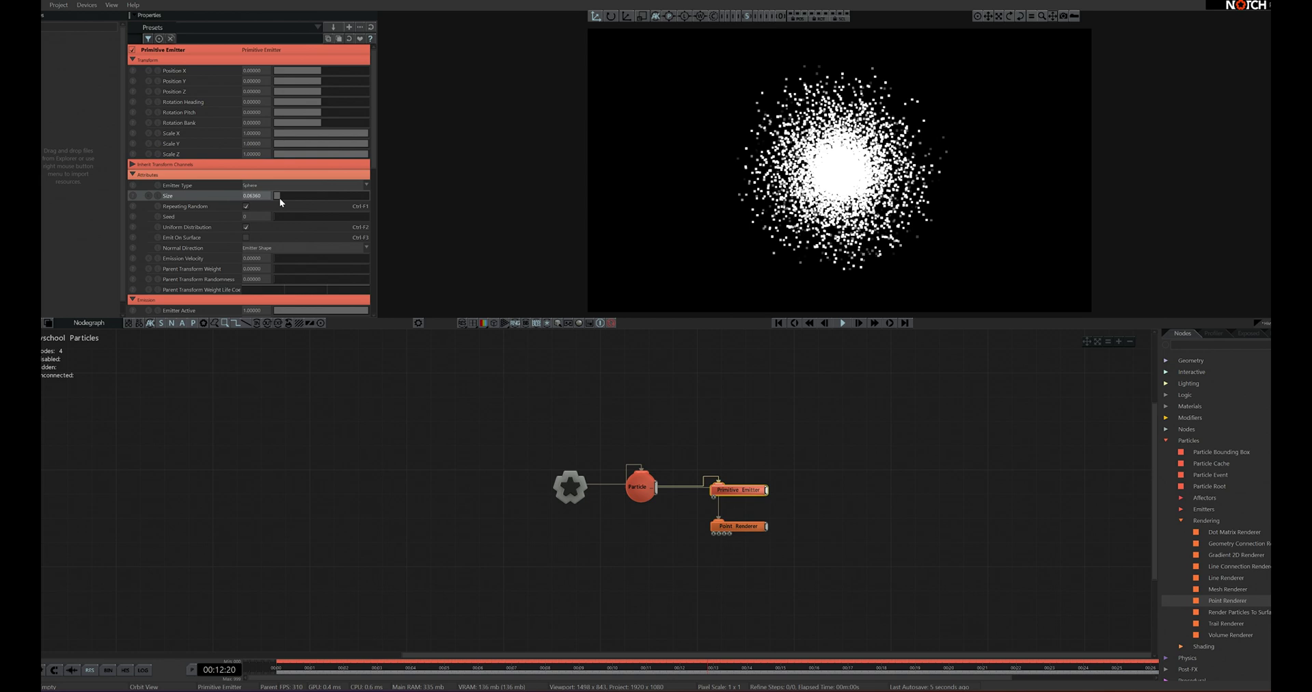
pyautogui.moveTo(330, 200); pyautogui.dragTo(383, 206)
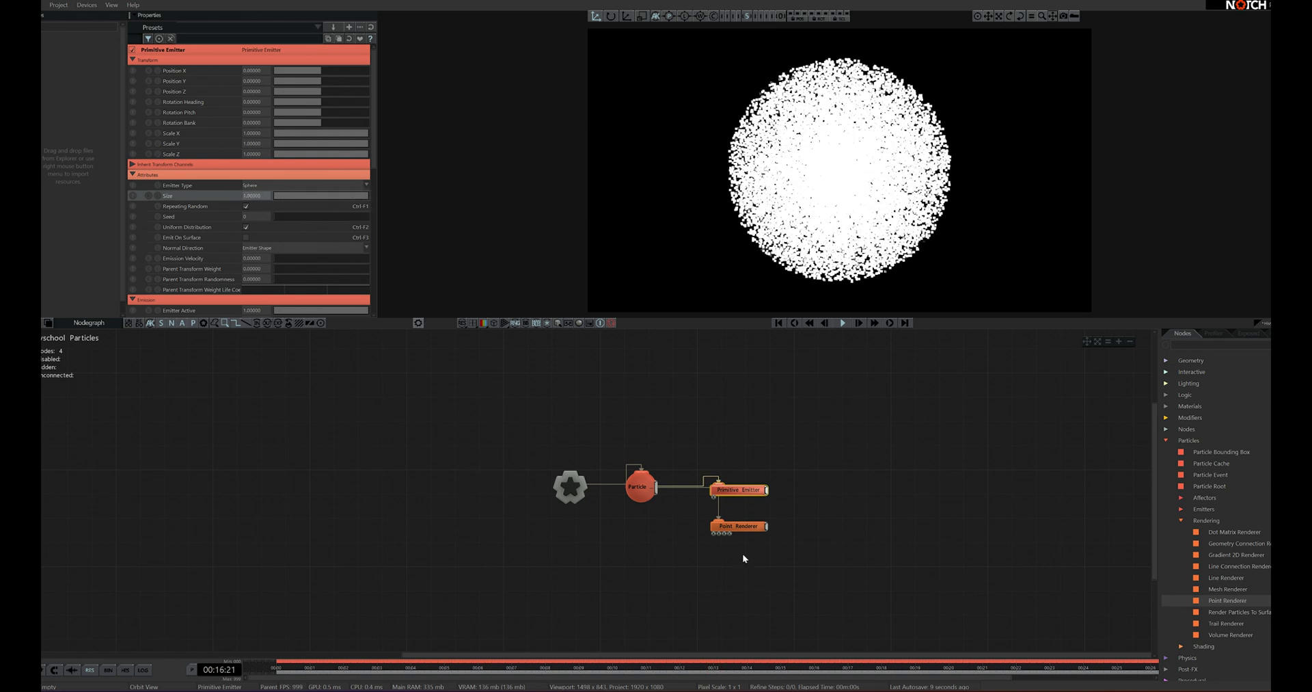
pyautogui.click(738, 527)
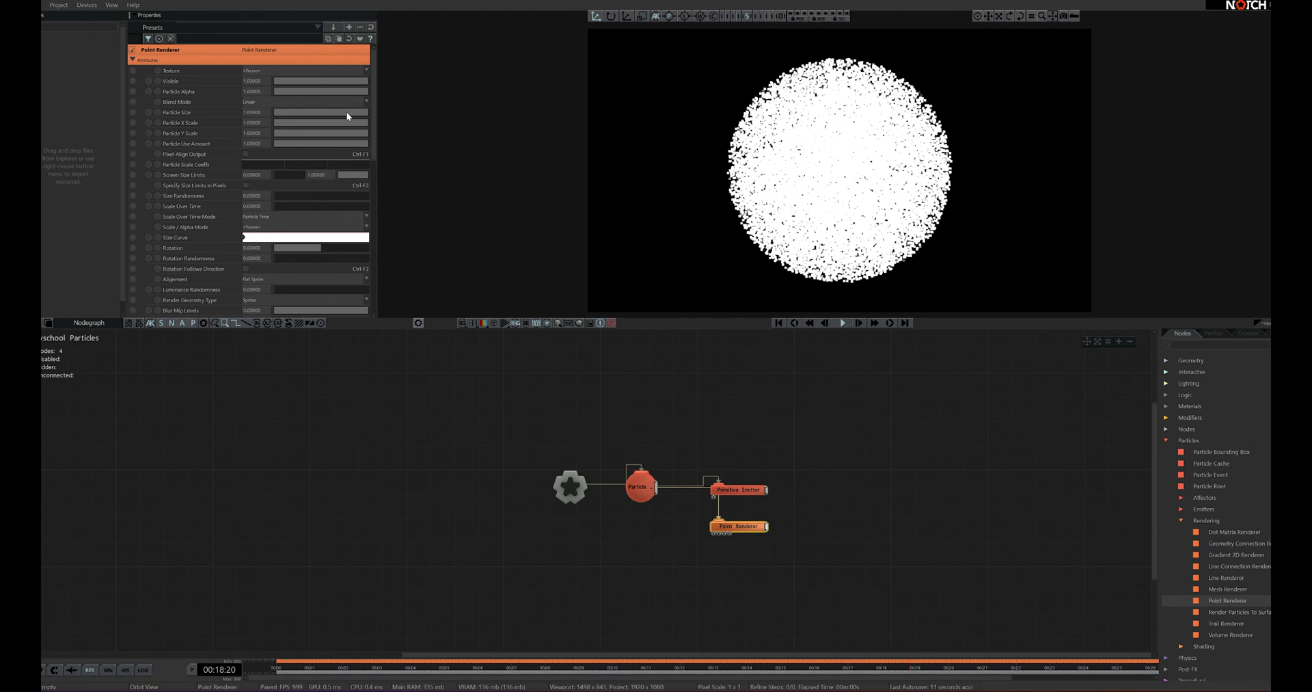
pyautogui.moveTo(349, 112); pyautogui.dragTo(410, 116)
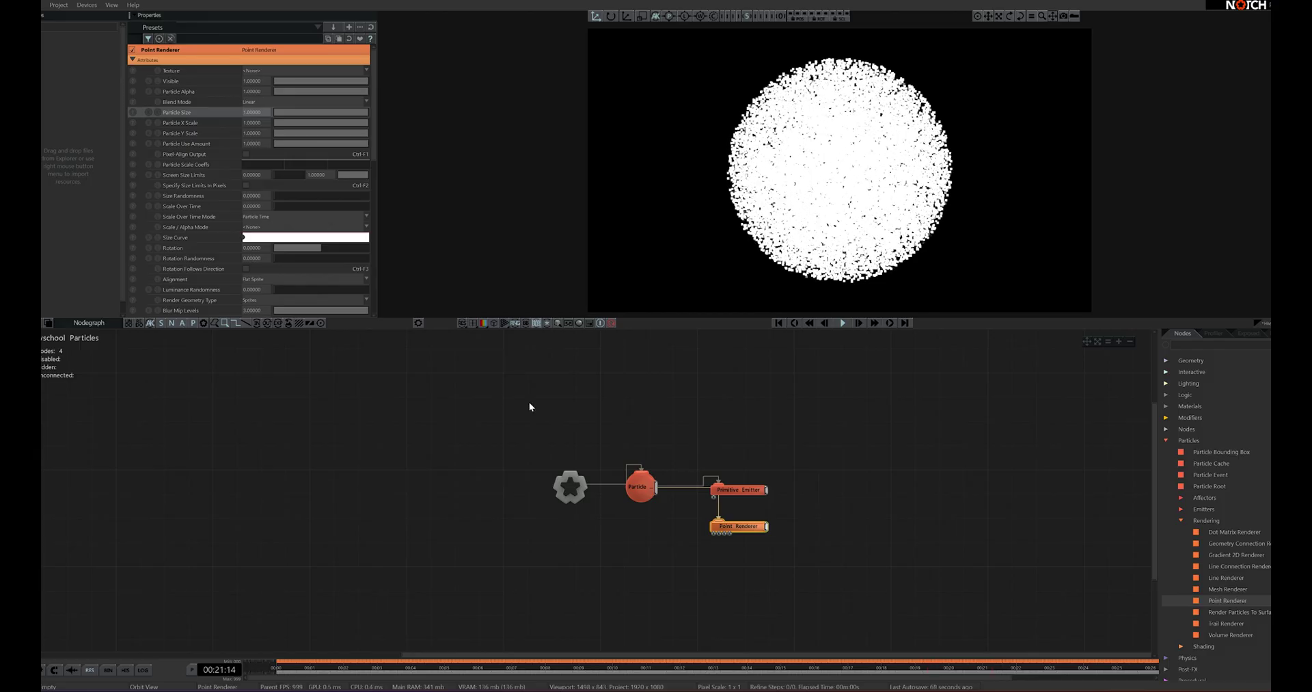
# - Open the Point Renderer manual page and scroll down to its Parameters table
pyautogui.click(372, 39)
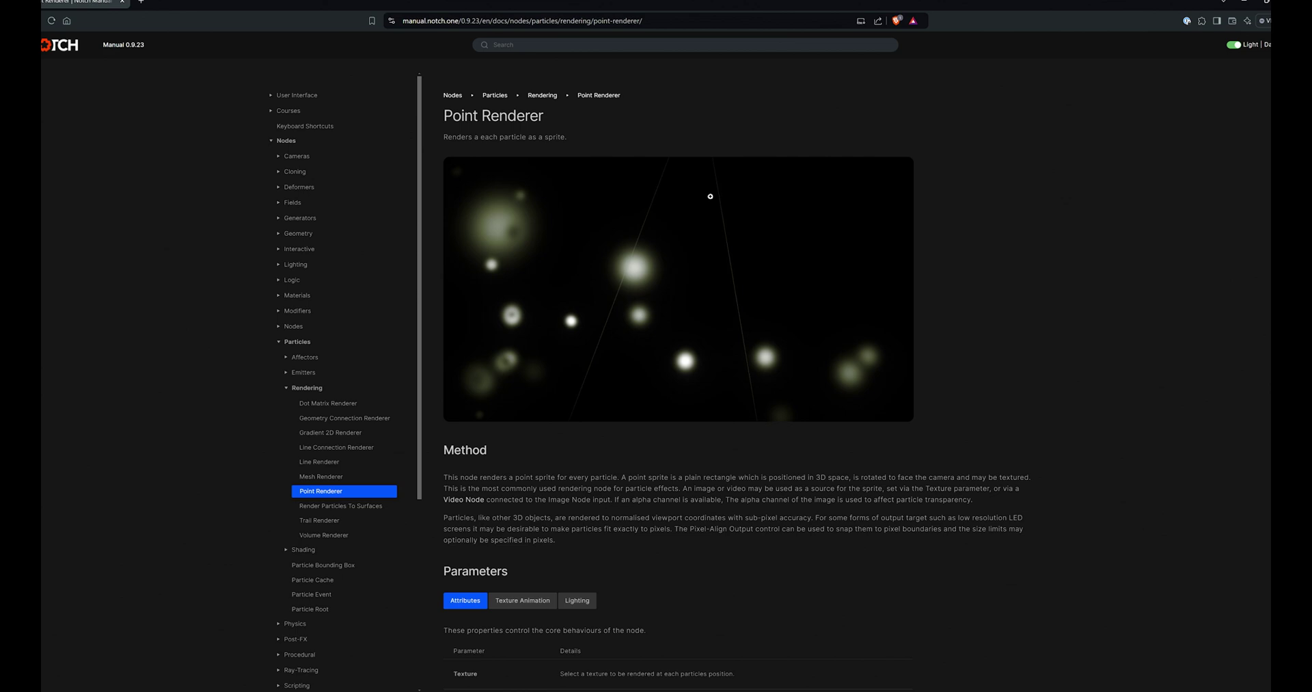
pyautogui.scroll(-5, 702, 312)
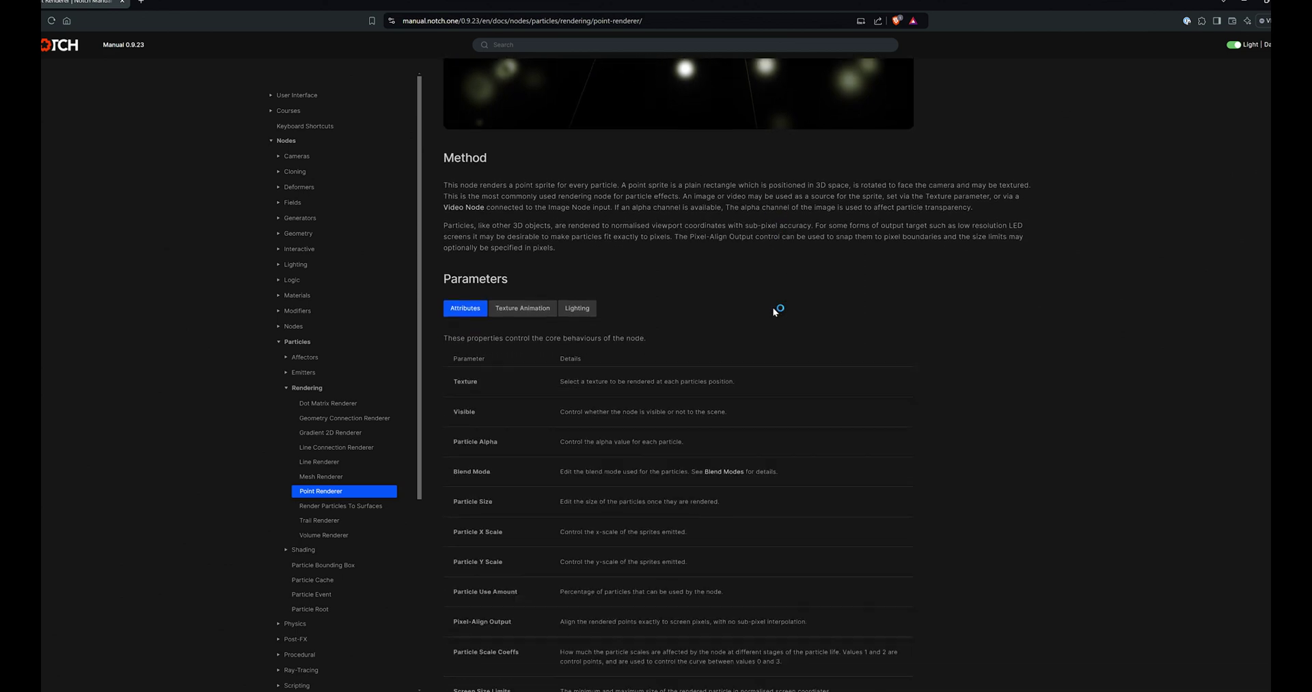
pyautogui.scroll(-4, 941, 341)
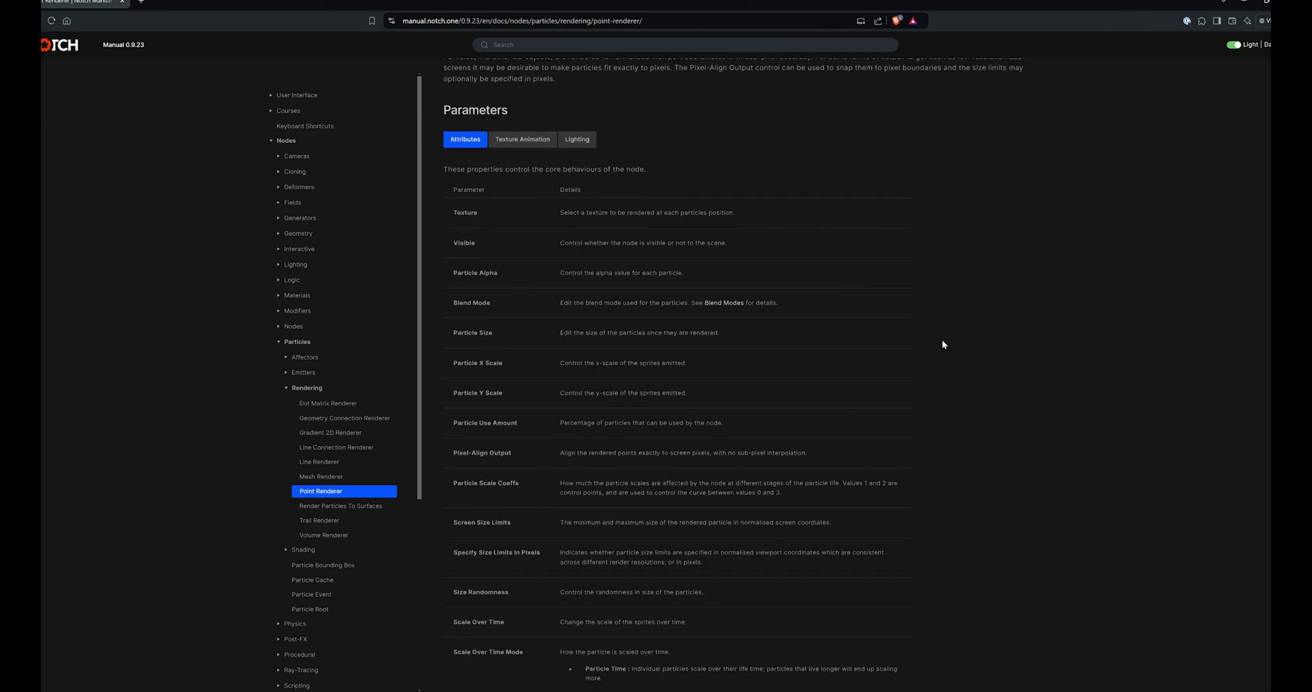
pyautogui.scroll(-7, 942, 345)
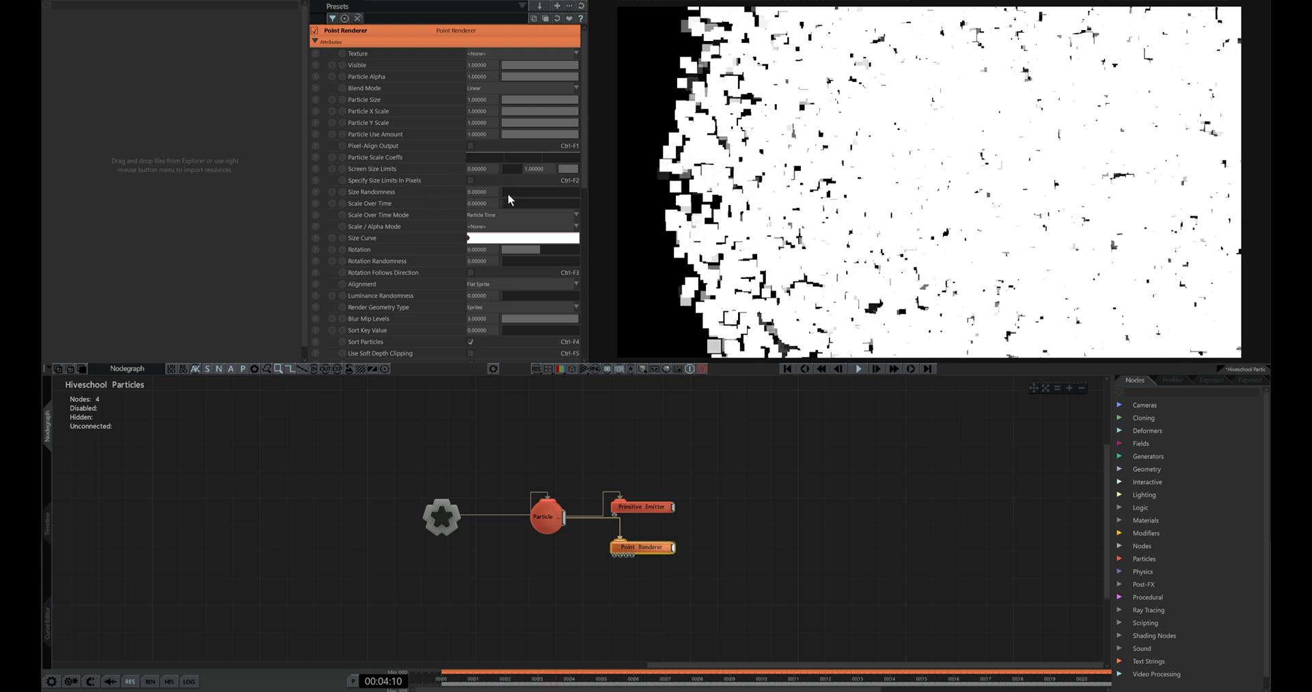
# - Set the Point Renderer's Size Randomness to 0.9 after trying it at 0
pyautogui.moveTo(507, 193); pyautogui.dragTo(579, 198)
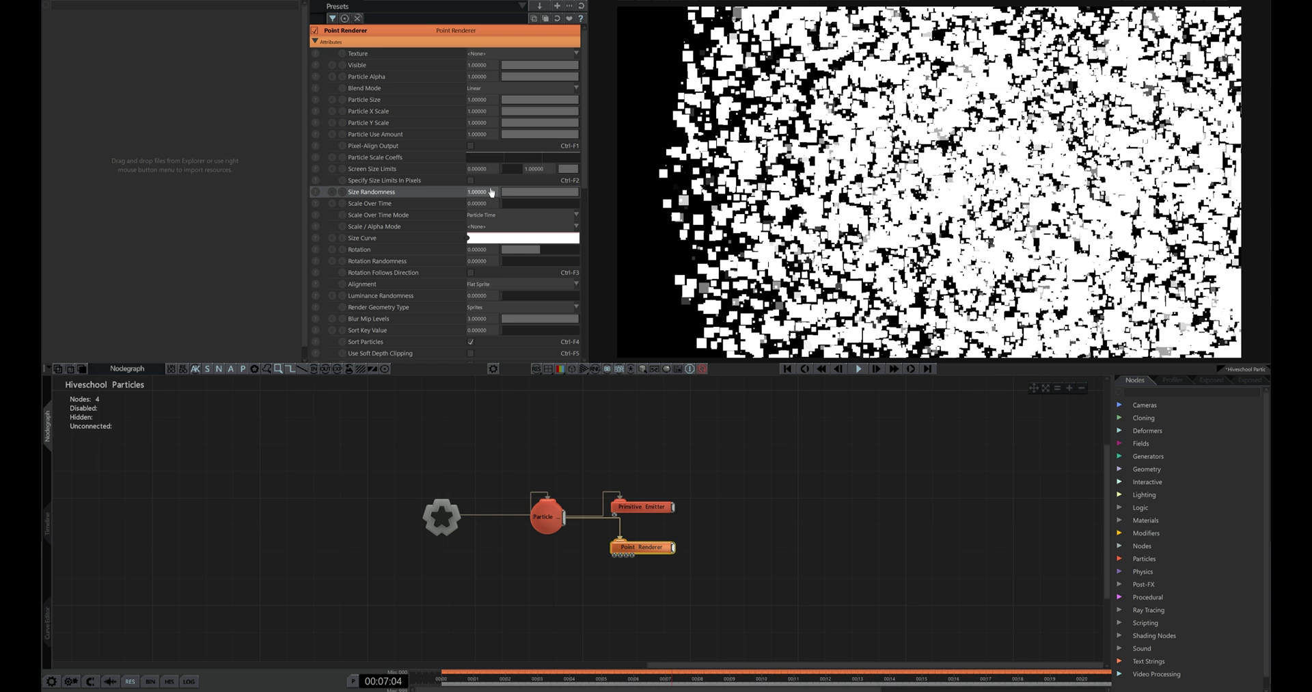
pyautogui.write('0')
pyautogui.press('Return')
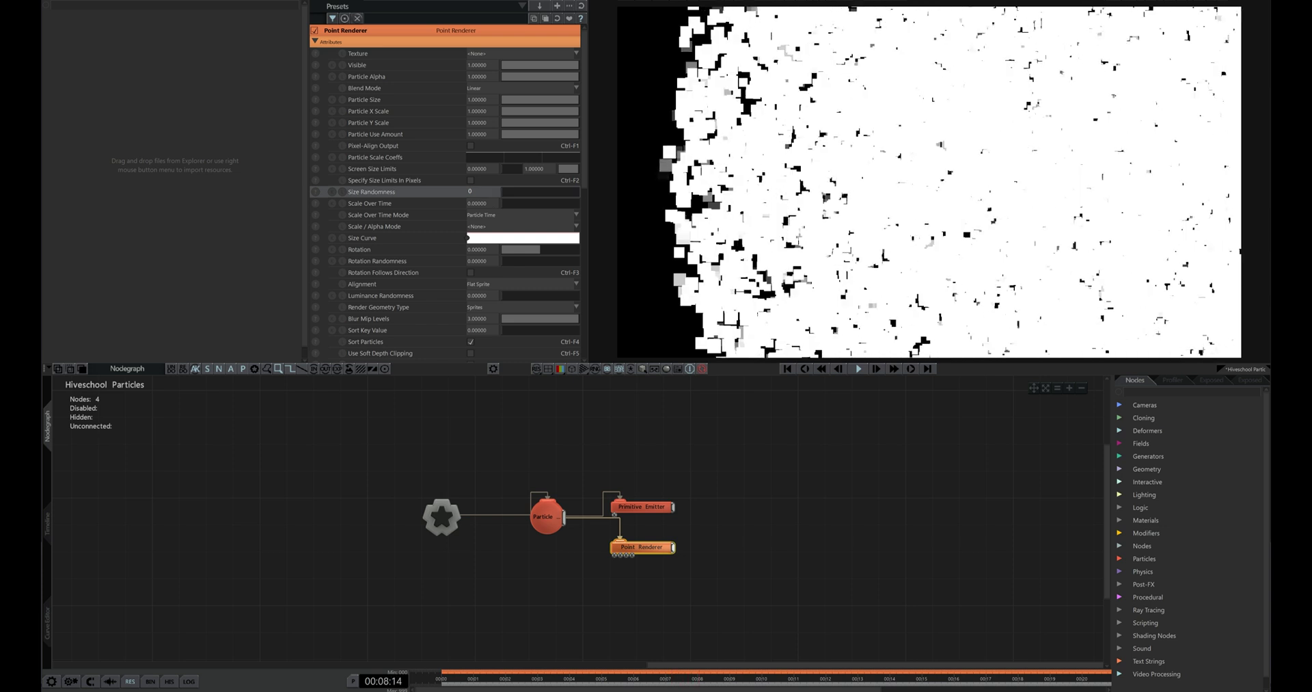
pyautogui.write('.')
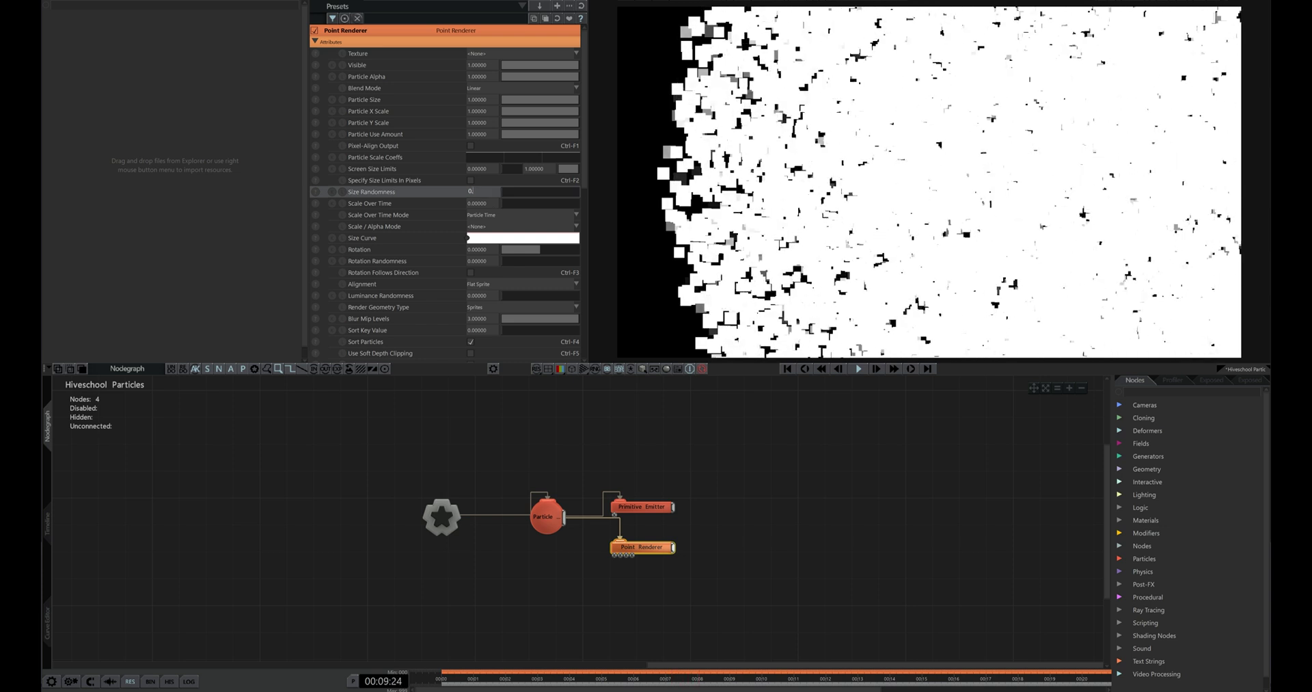
pyautogui.write('9')
pyautogui.press('Return')
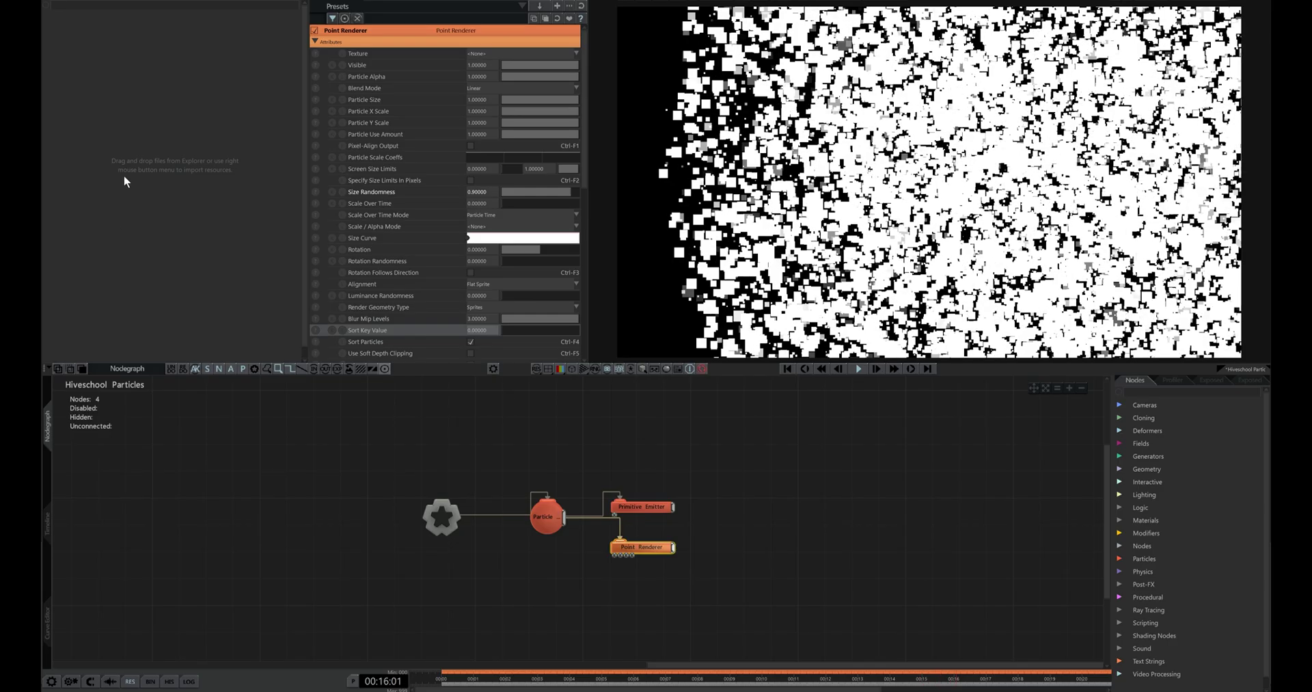
# - Import gradient_circle_b_alpha.tga from Sample Resources and apply it as the Point Renderer texture
pyautogui.doubleClick(125, 175)
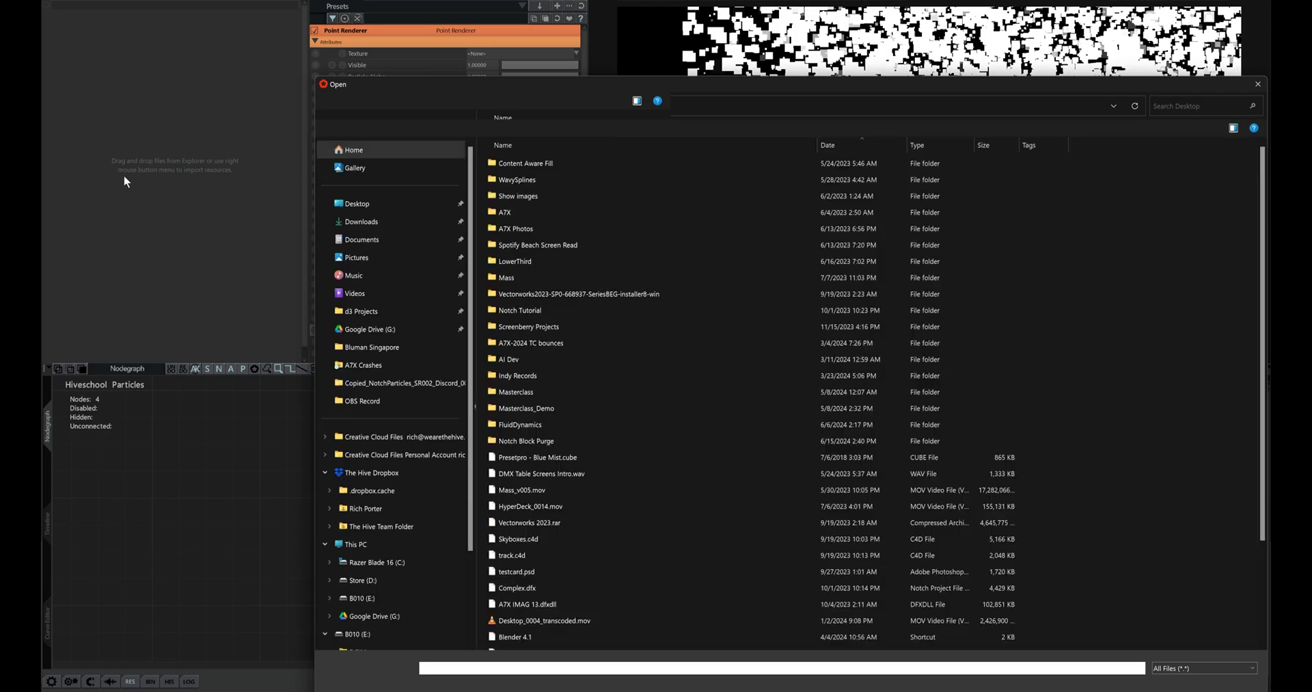
pyautogui.click(381, 239)
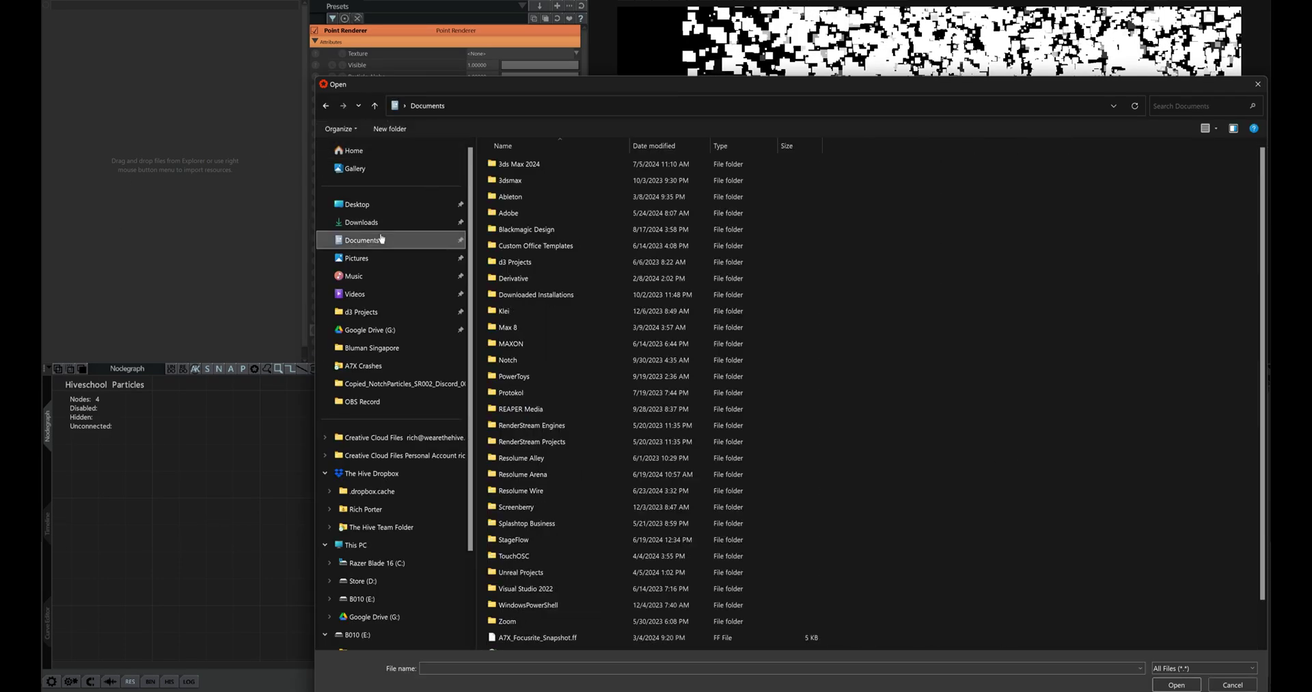
pyautogui.doubleClick(526, 358)
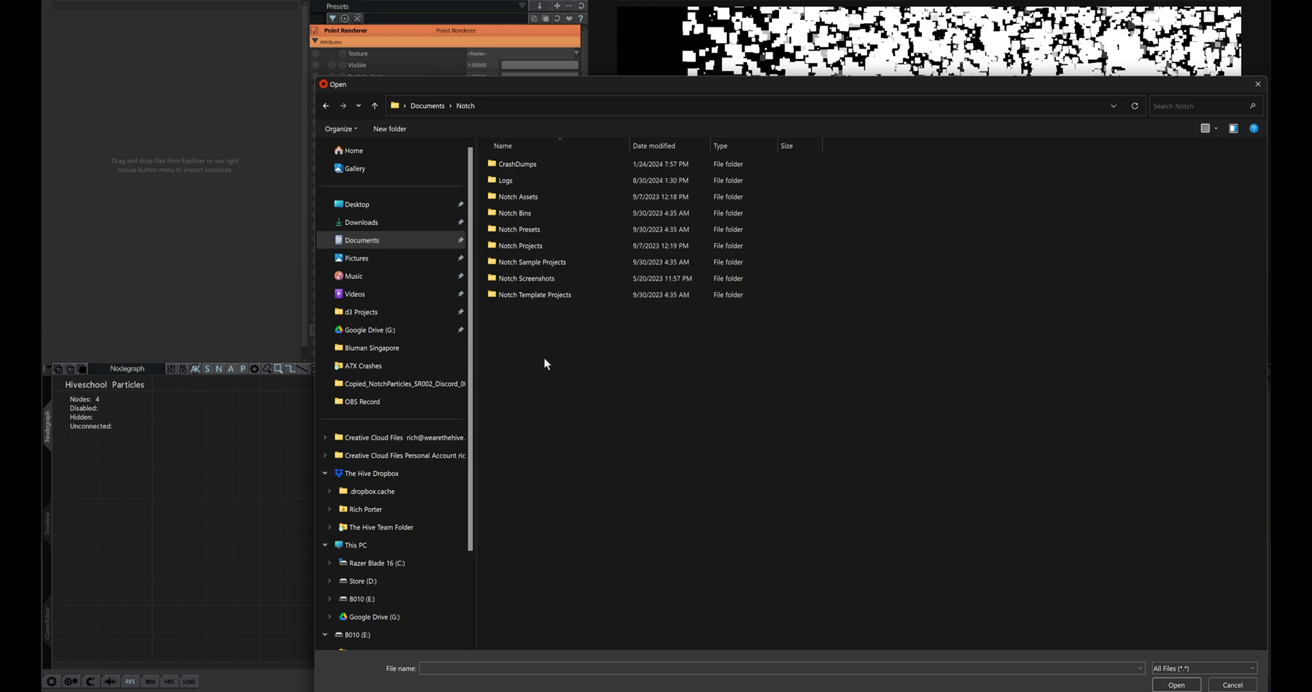
pyautogui.doubleClick(565, 262)
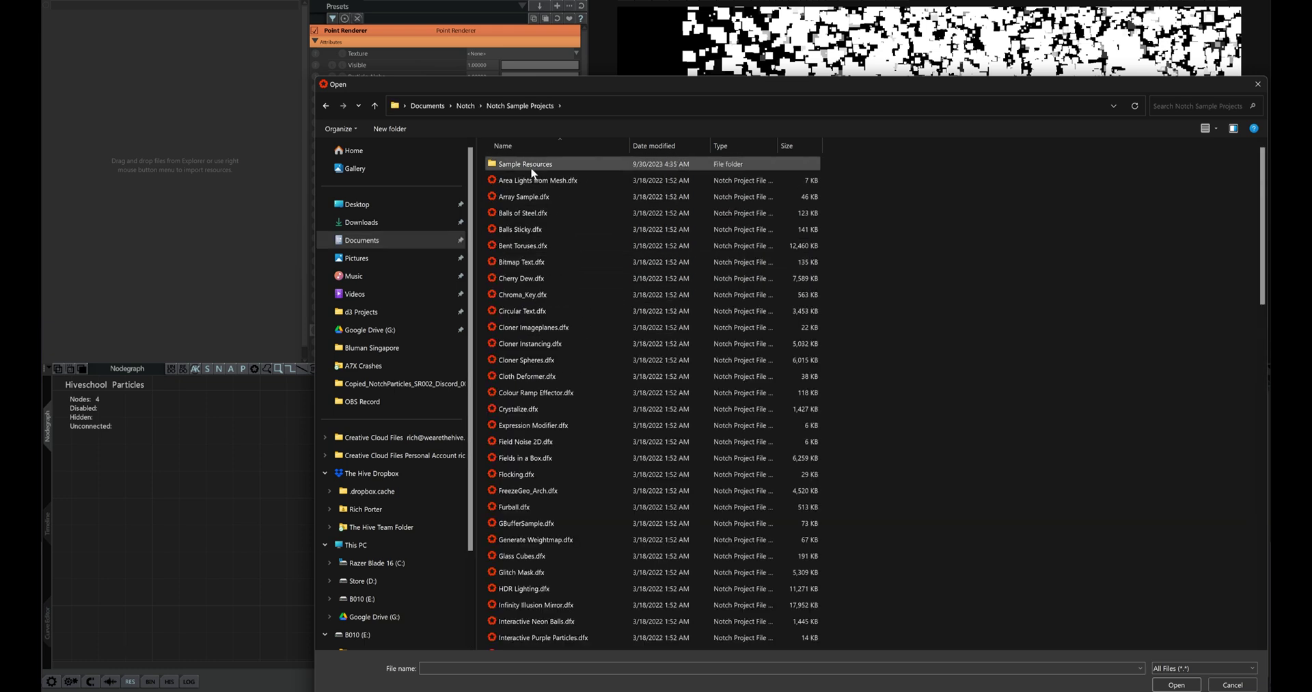
pyautogui.doubleClick(532, 170)
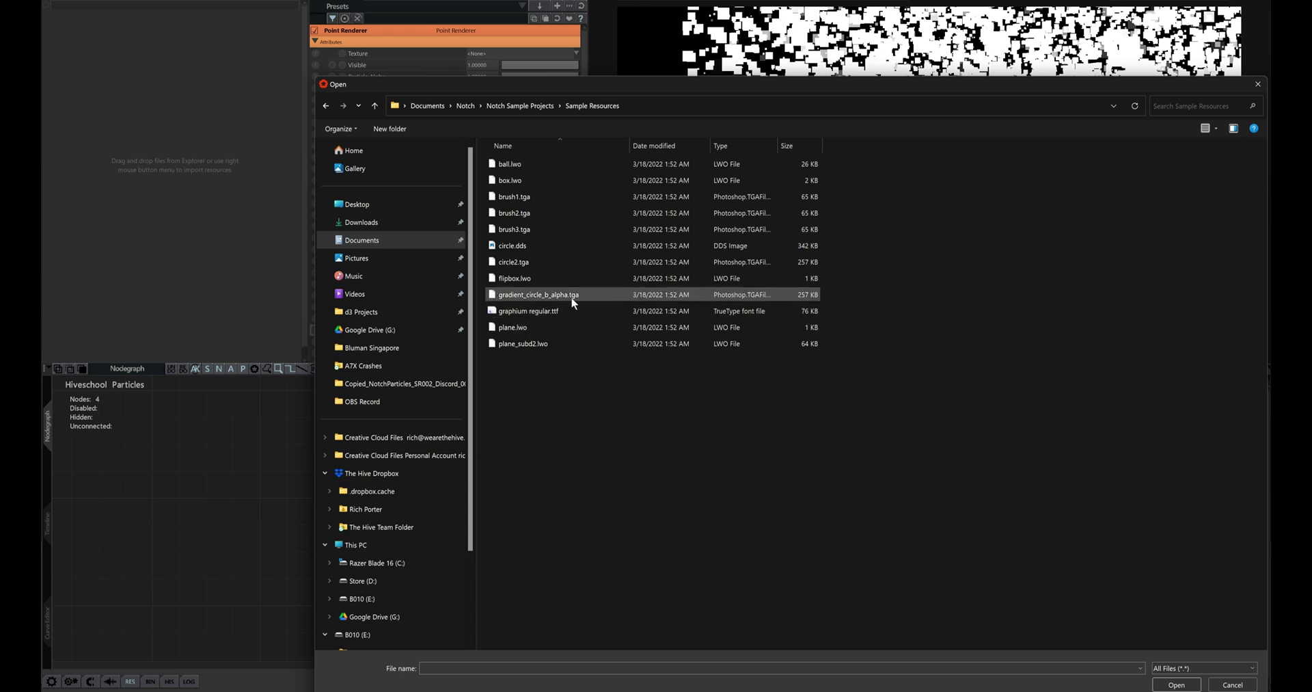
pyautogui.click(1170, 683)
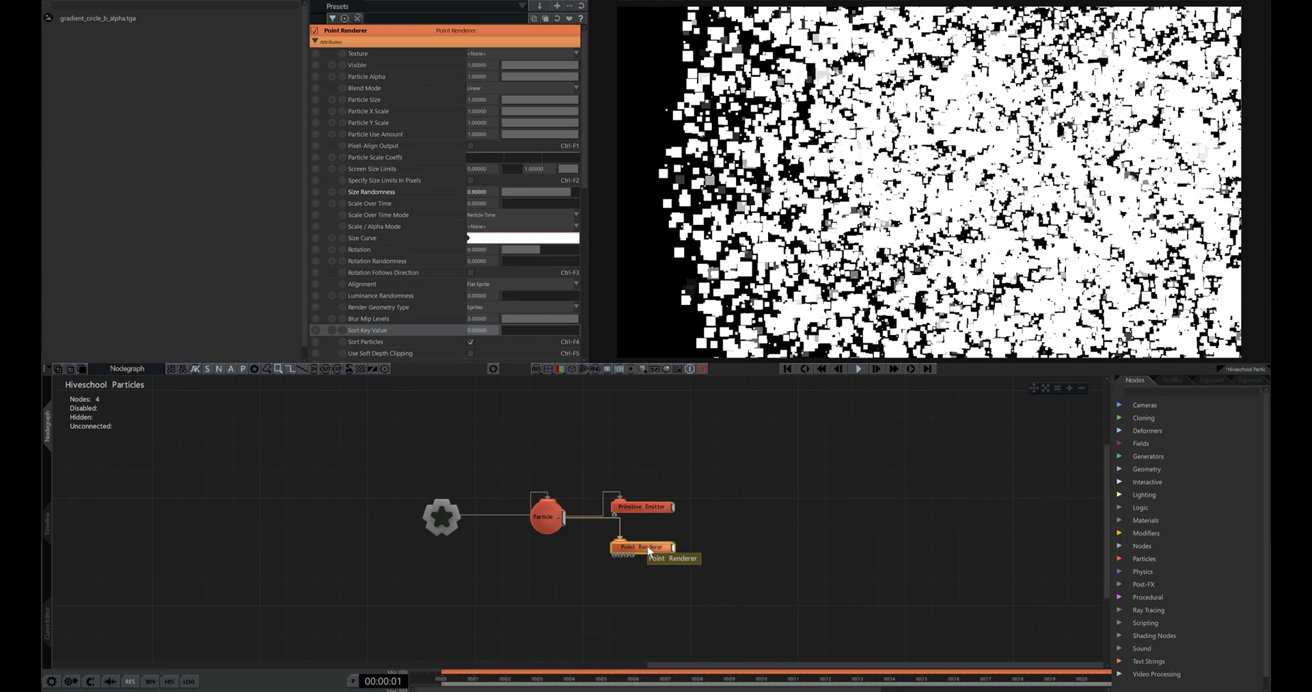
pyautogui.click(505, 54)
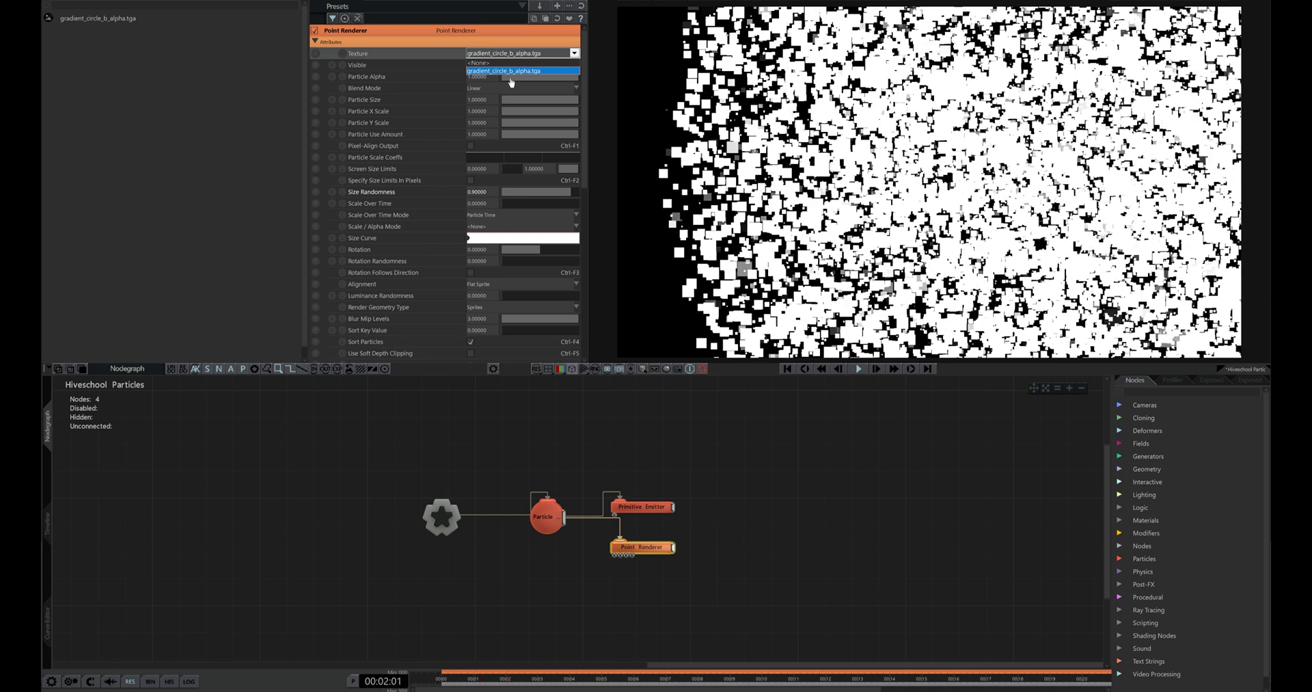
pyautogui.click(513, 70)
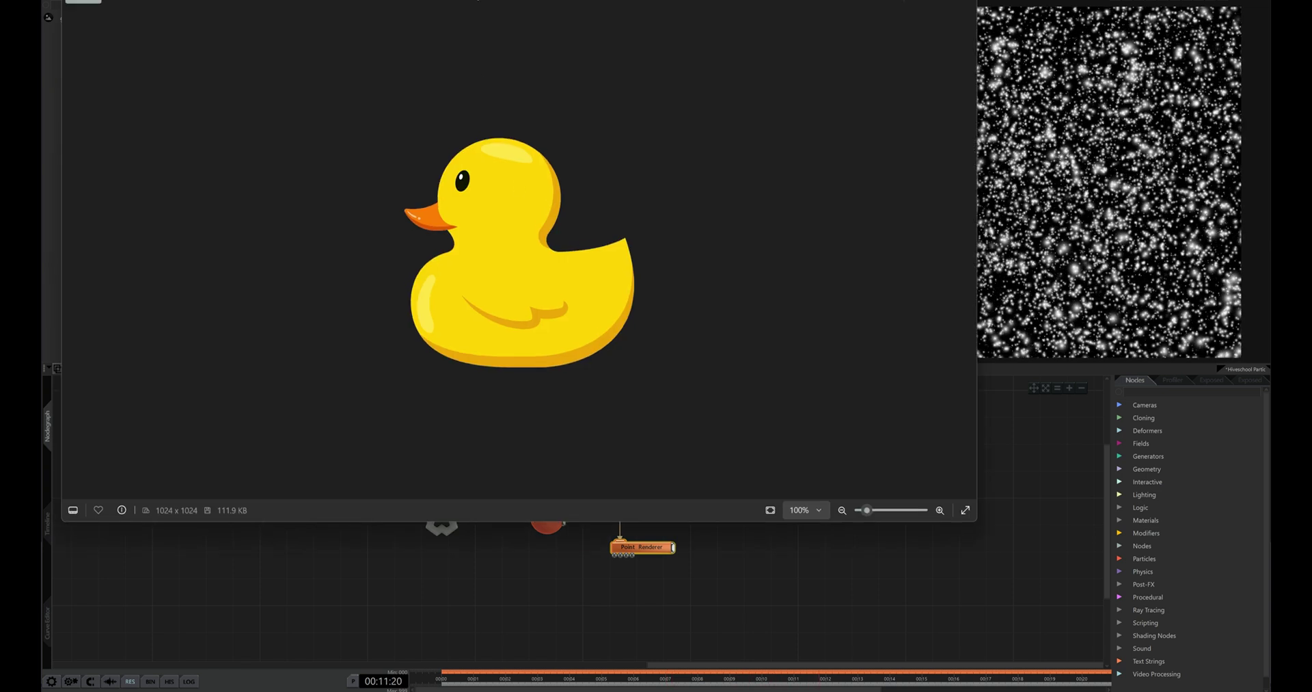
# - Import Duck.png as a resource
pyautogui.moveTo(501, 1); pyautogui.dragTo(646, 84)
pyautogui.click(1105, 101)
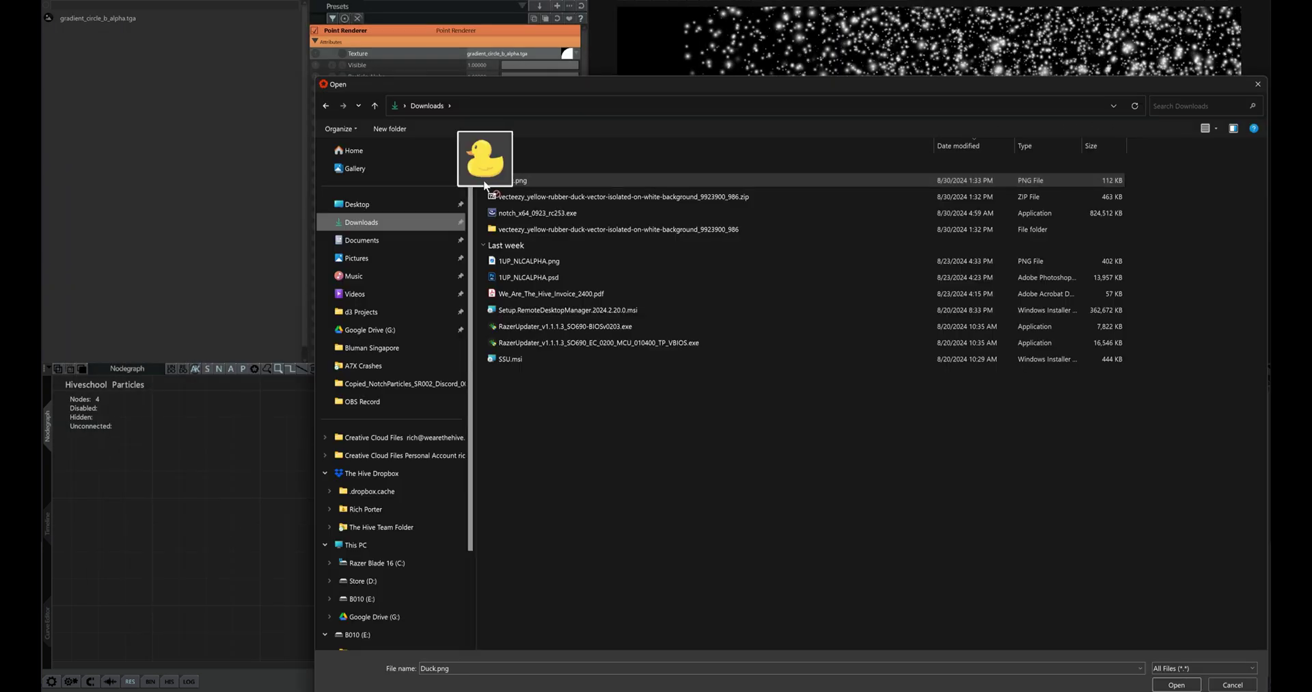
pyautogui.doubleClick(499, 180)
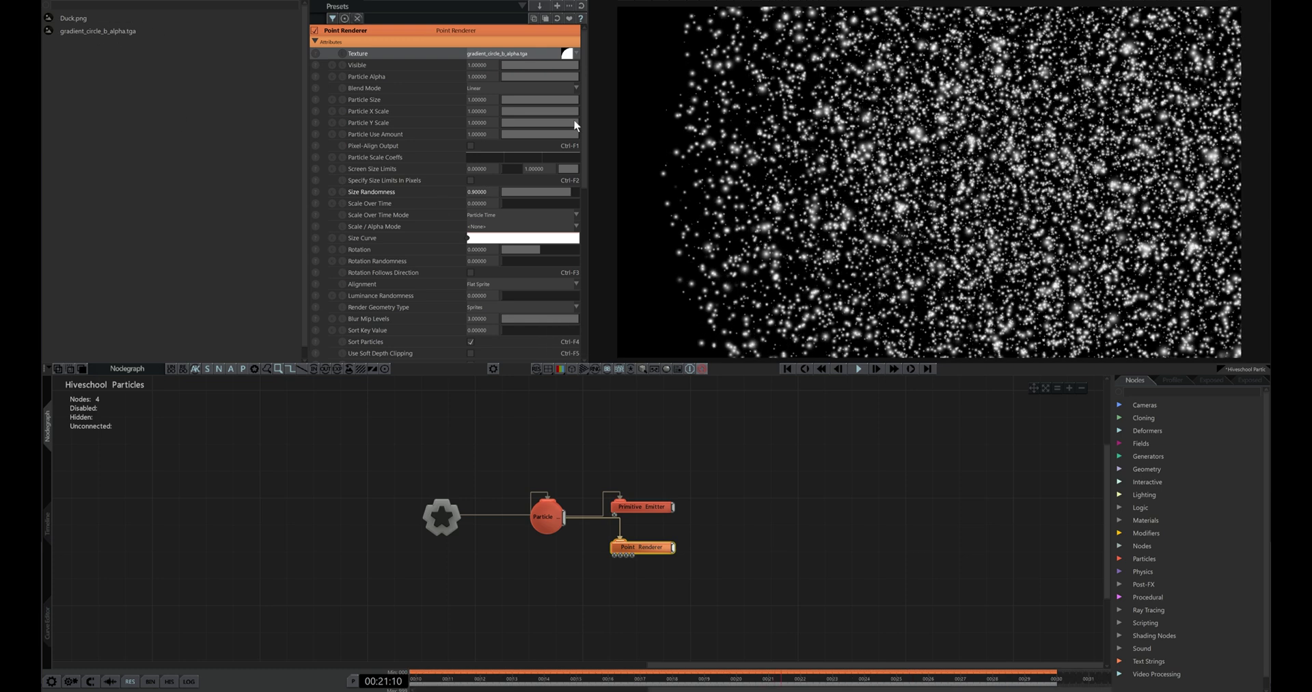
# - Try Duck.png as the particle texture, then switch back to gradient_circle_b_alpha.tga
pyautogui.click(519, 52)
pyautogui.click(500, 80)
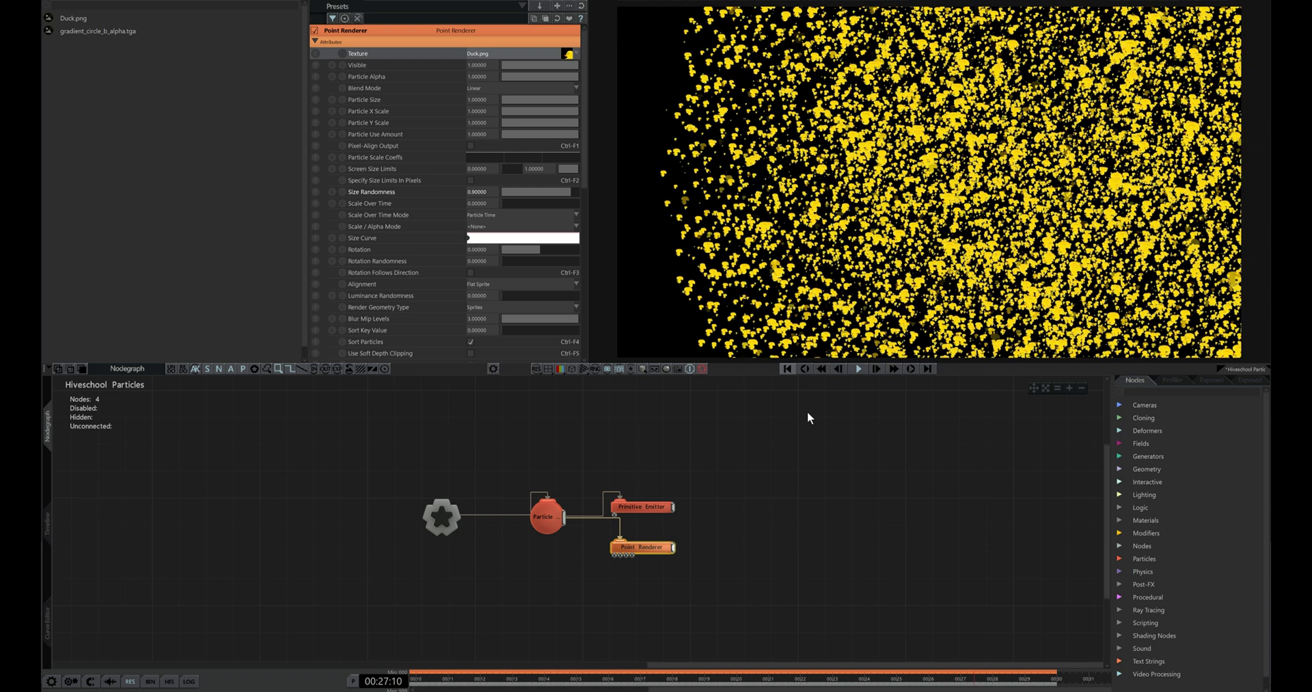
pyautogui.click(467, 52)
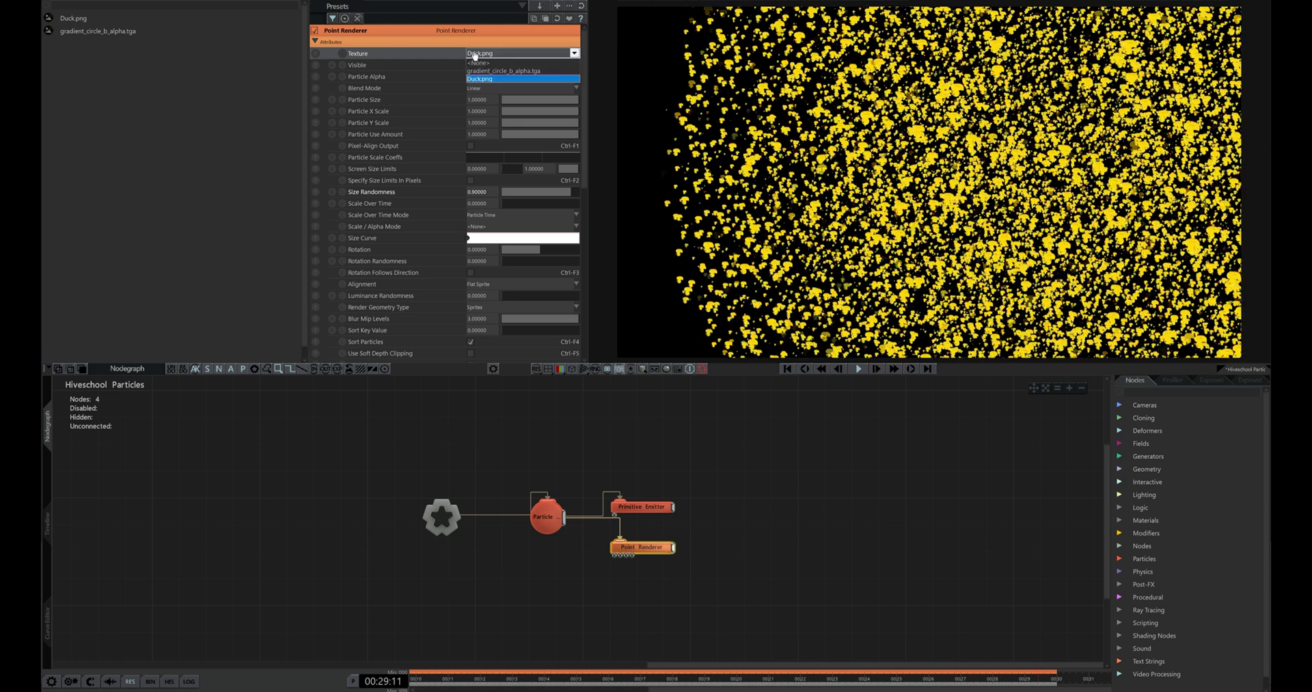
pyautogui.click(495, 71)
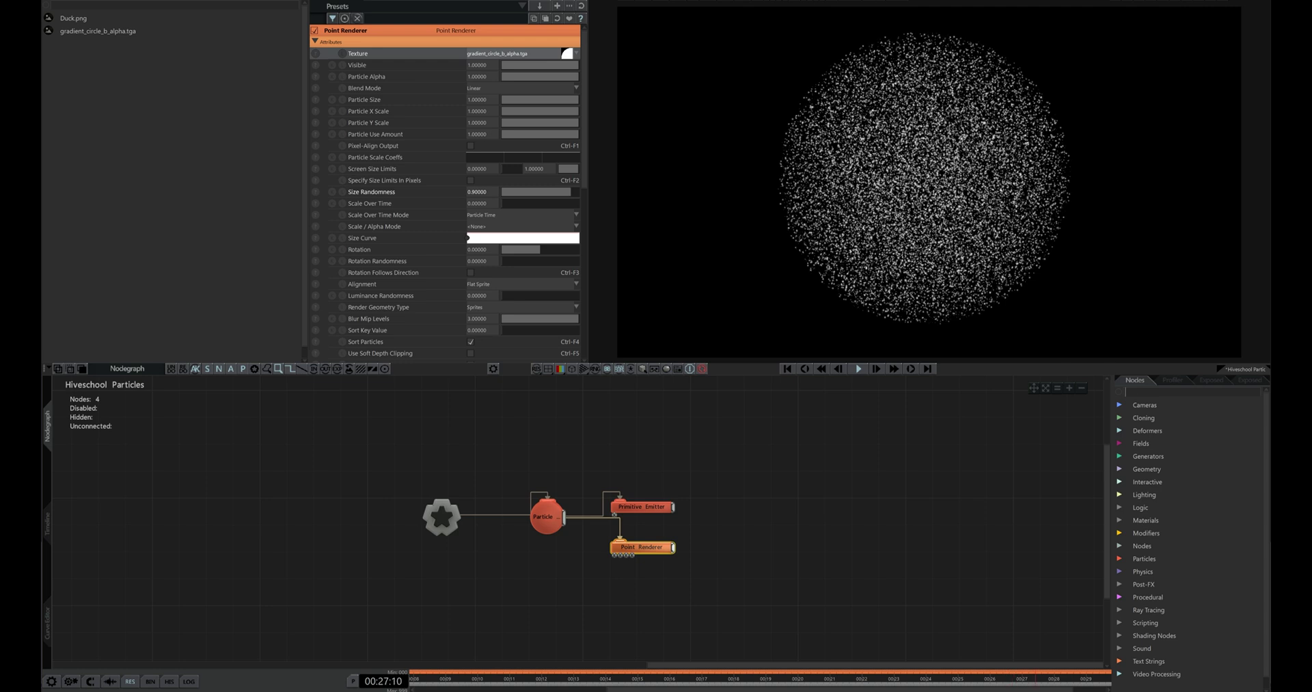
# - Add a Turbulence Affector under the Point Renderer and raise Velocity Amount to 1.5
pyautogui.write('t')
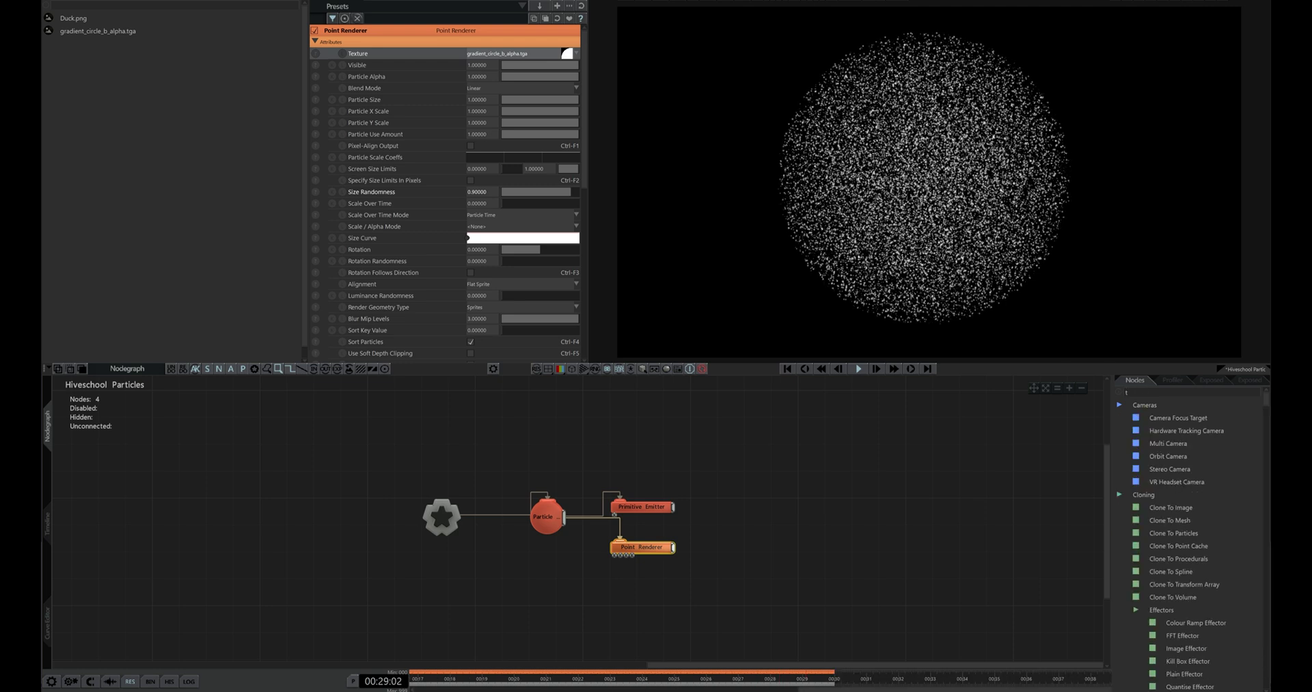
pyautogui.write('urb')
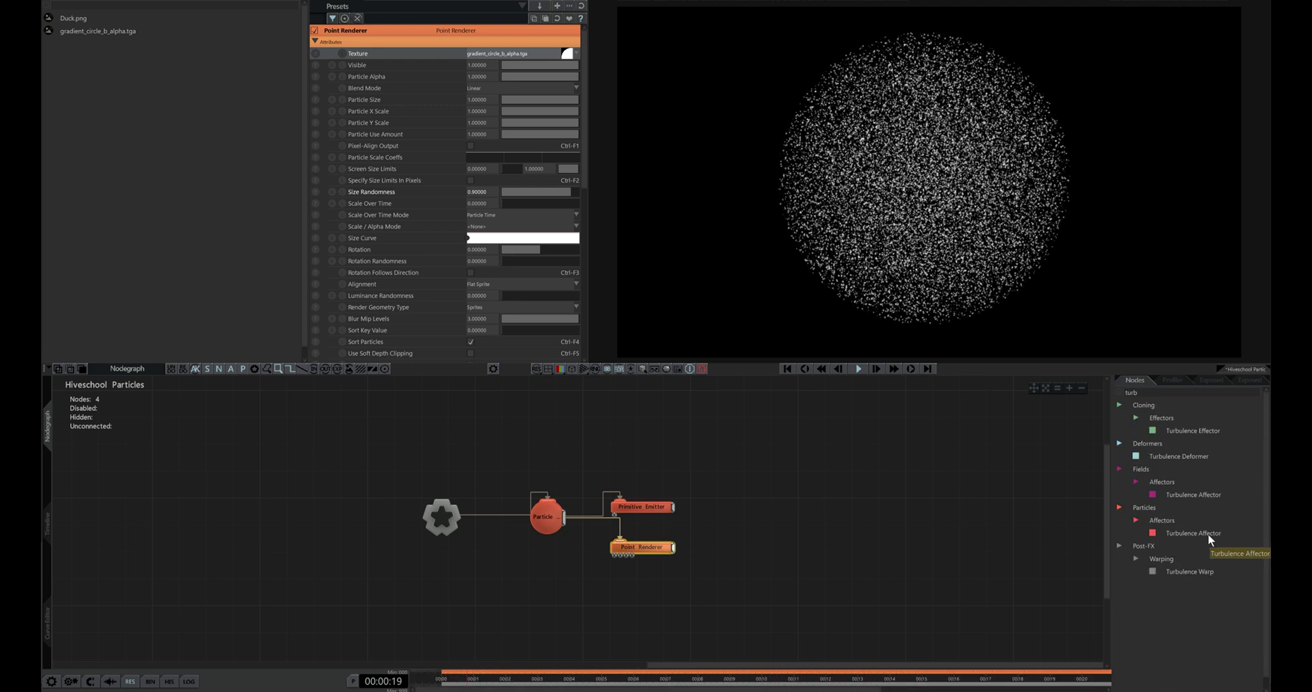
pyautogui.moveTo(1209, 540); pyautogui.dragTo(1037, 566)
pyautogui.moveTo(709, 545); pyautogui.dragTo(715, 540)
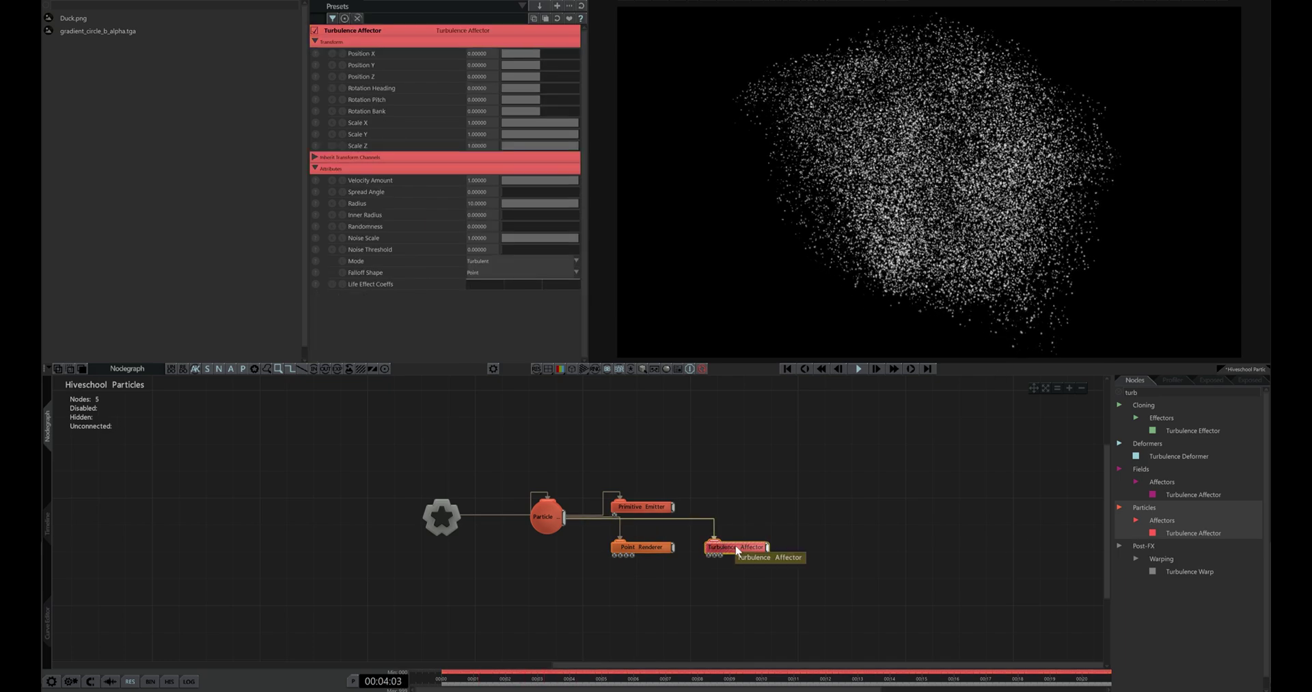
pyautogui.moveTo(736, 548); pyautogui.dragTo(642, 589)
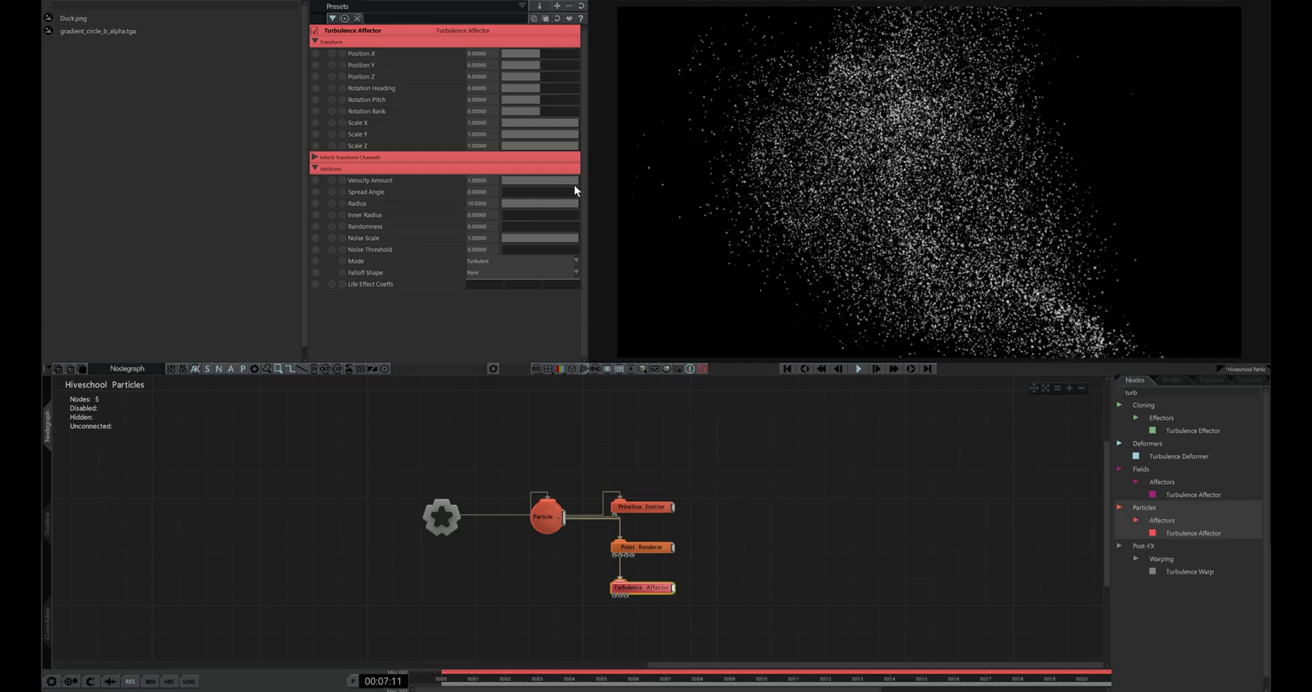
pyautogui.moveTo(564, 182); pyautogui.dragTo(697, 196)
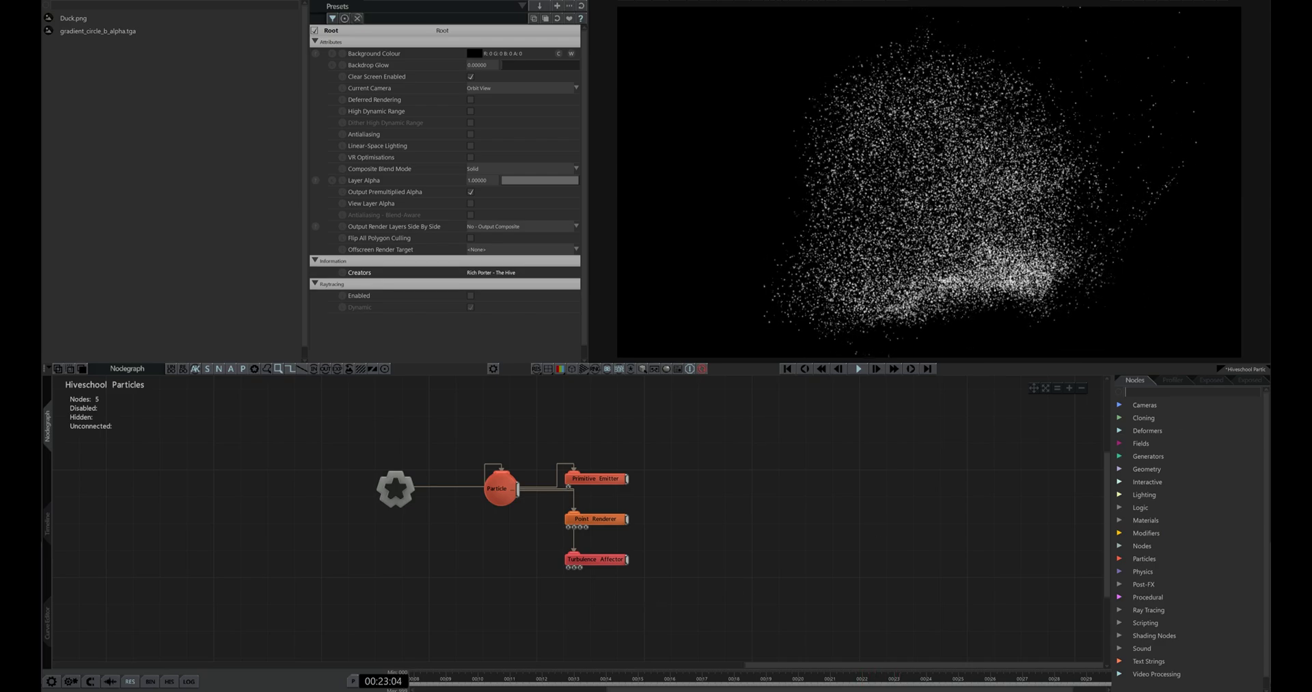
# - Search 'life' and place a Life Colour Shading node beneath the Turbulence Affector
pyautogui.write('life')
pyautogui.moveTo(1166, 420); pyautogui.dragTo(1016, 527)
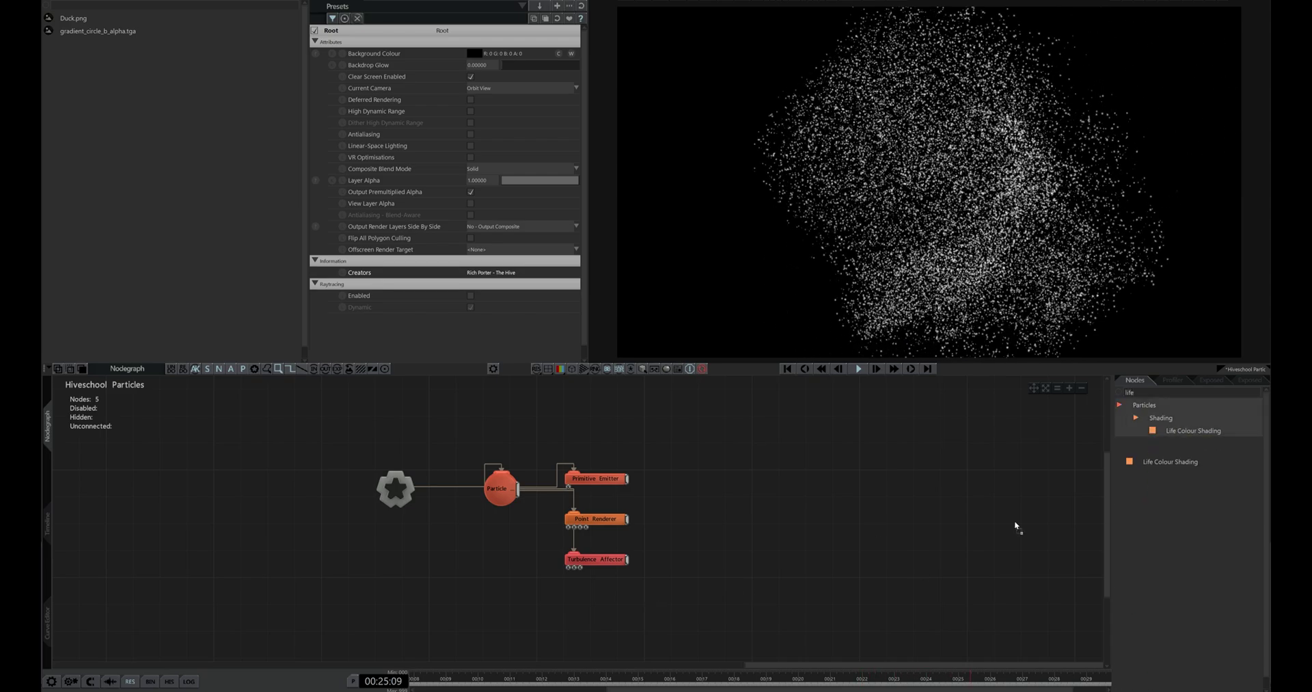
pyautogui.moveTo(555, 605); pyautogui.dragTo(607, 605)
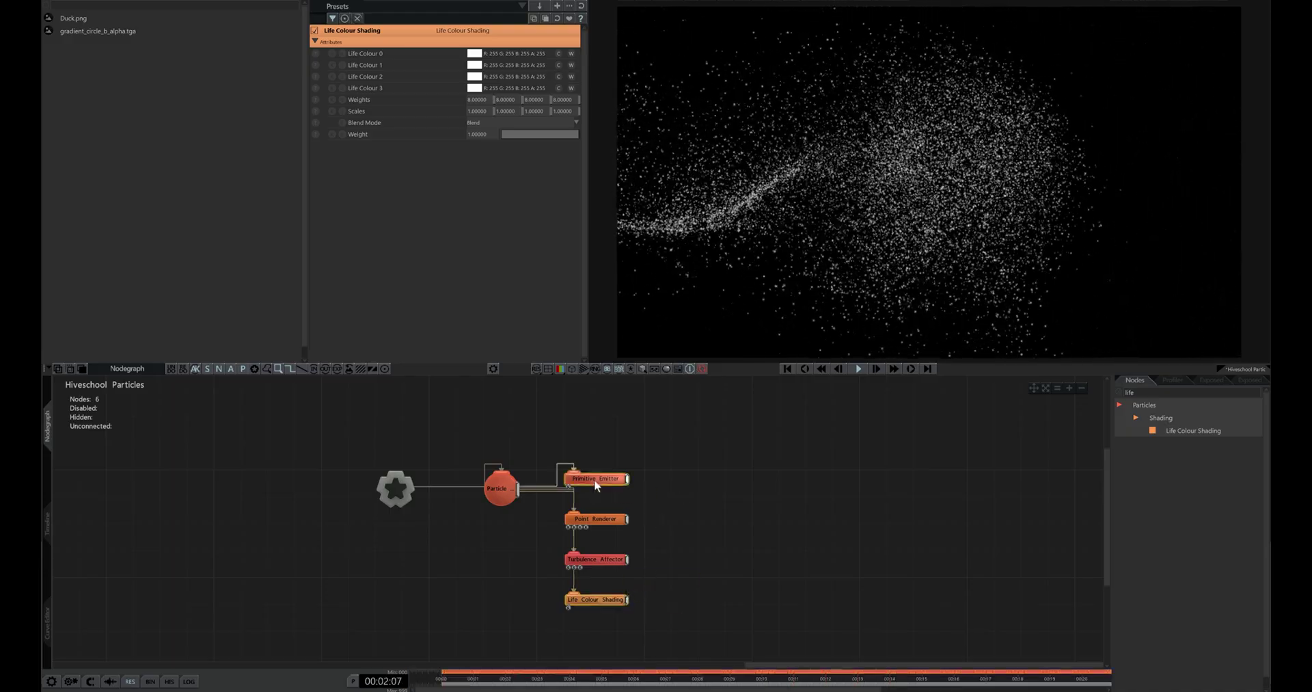
pyautogui.click(622, 480)
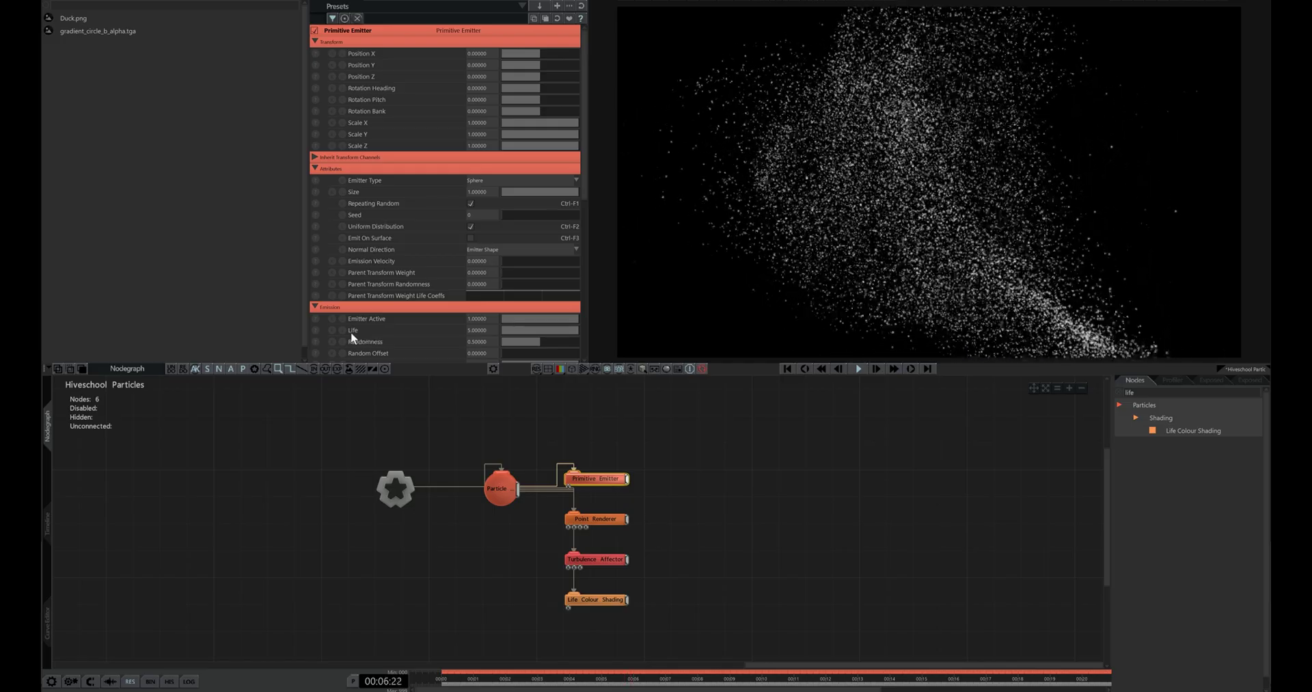
pyautogui.click(598, 600)
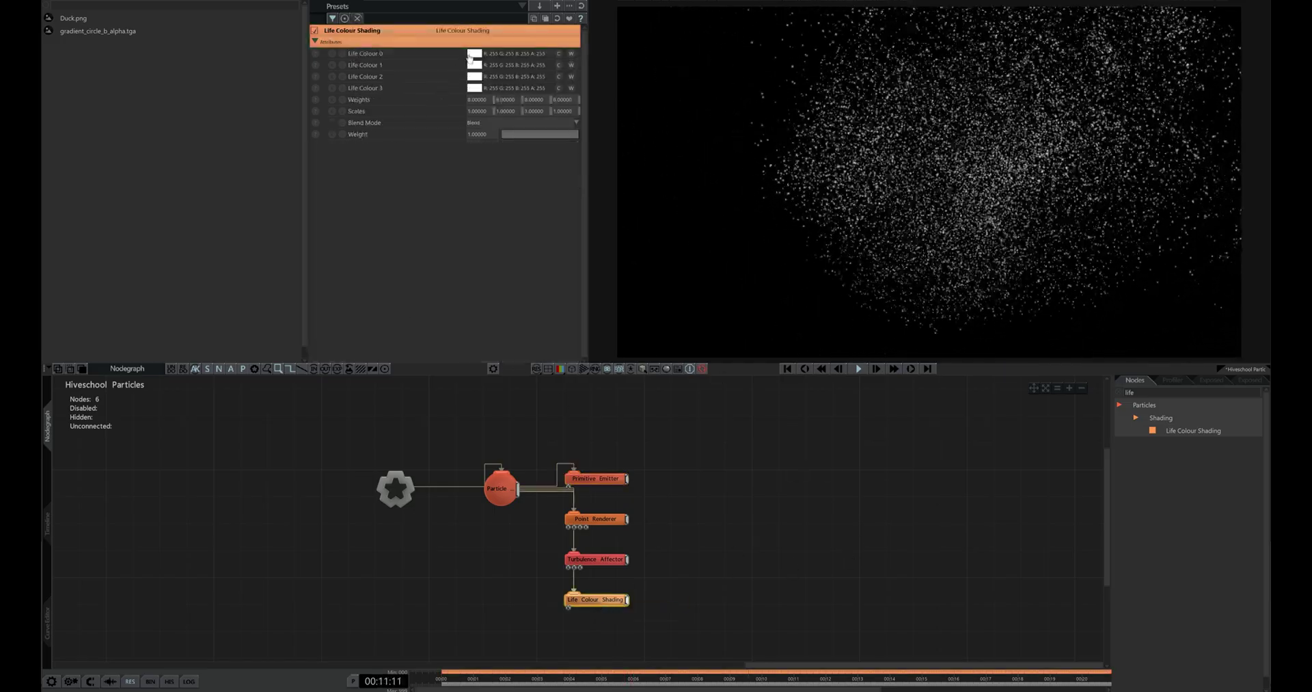
# - Set Life Colour 0 to red and Life Colour 1 to orange
pyautogui.click(474, 53)
pyautogui.click(376, 97)
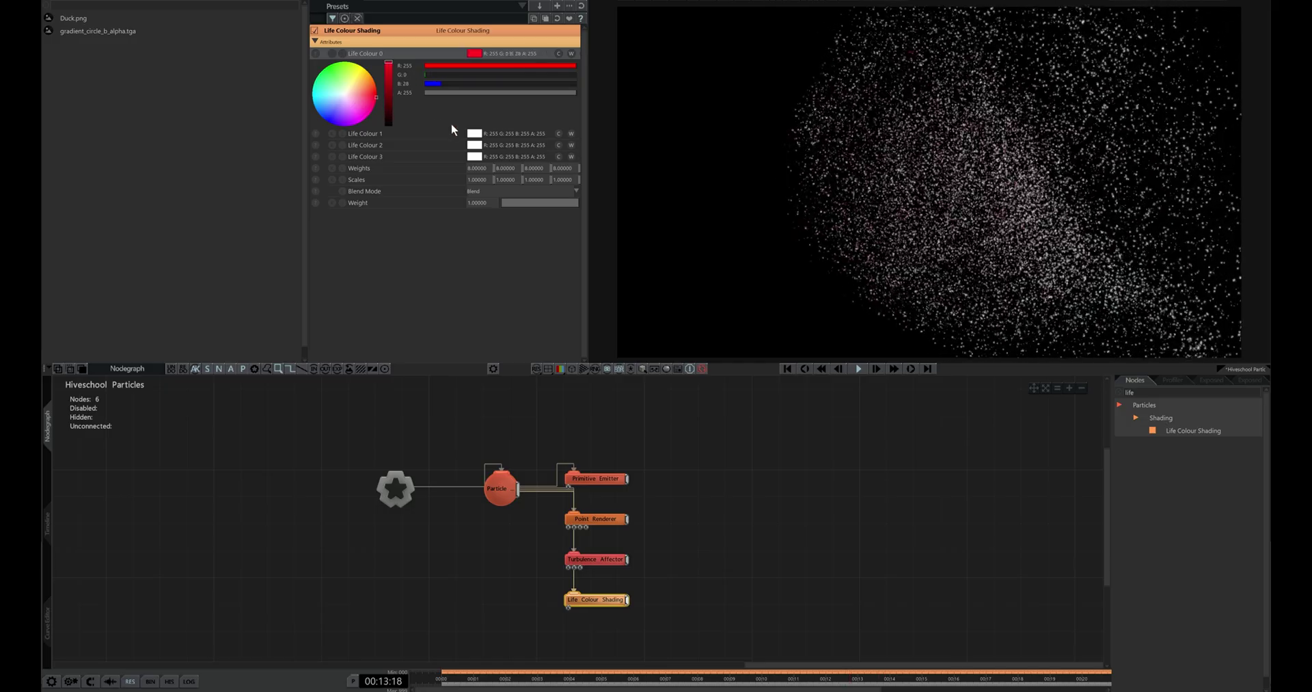
pyautogui.click(475, 134)
pyautogui.click(375, 151)
pyautogui.click(374, 153)
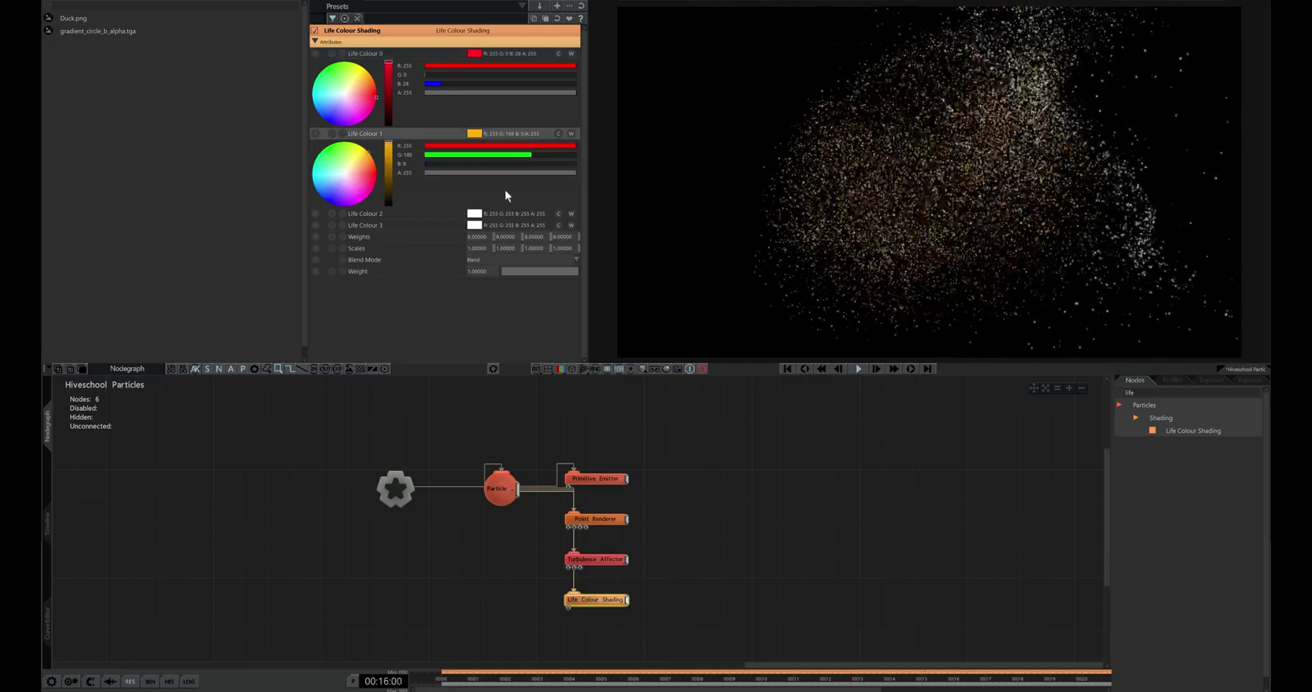
# - Set Life Colour 2 to light cyan-blue and Life Colour 3 to deep blue
pyautogui.click(475, 213)
pyautogui.click(321, 264)
pyautogui.click(314, 264)
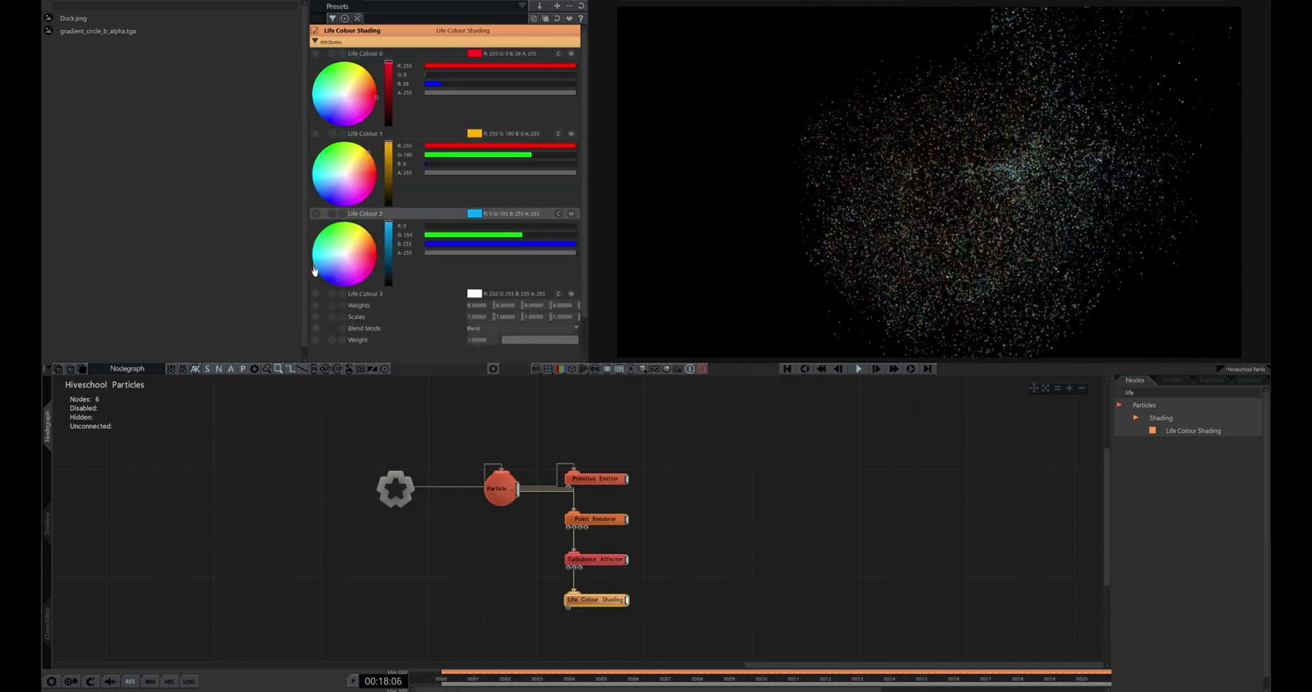
pyautogui.click(474, 293)
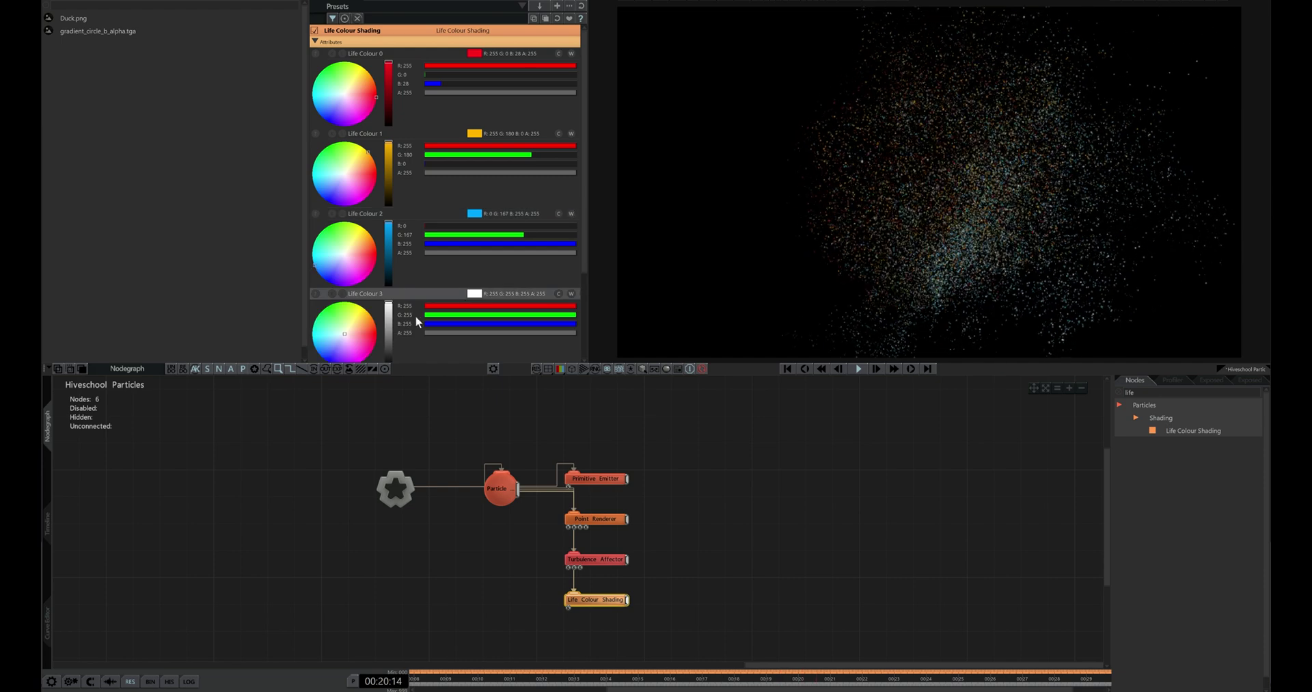
pyautogui.click(323, 356)
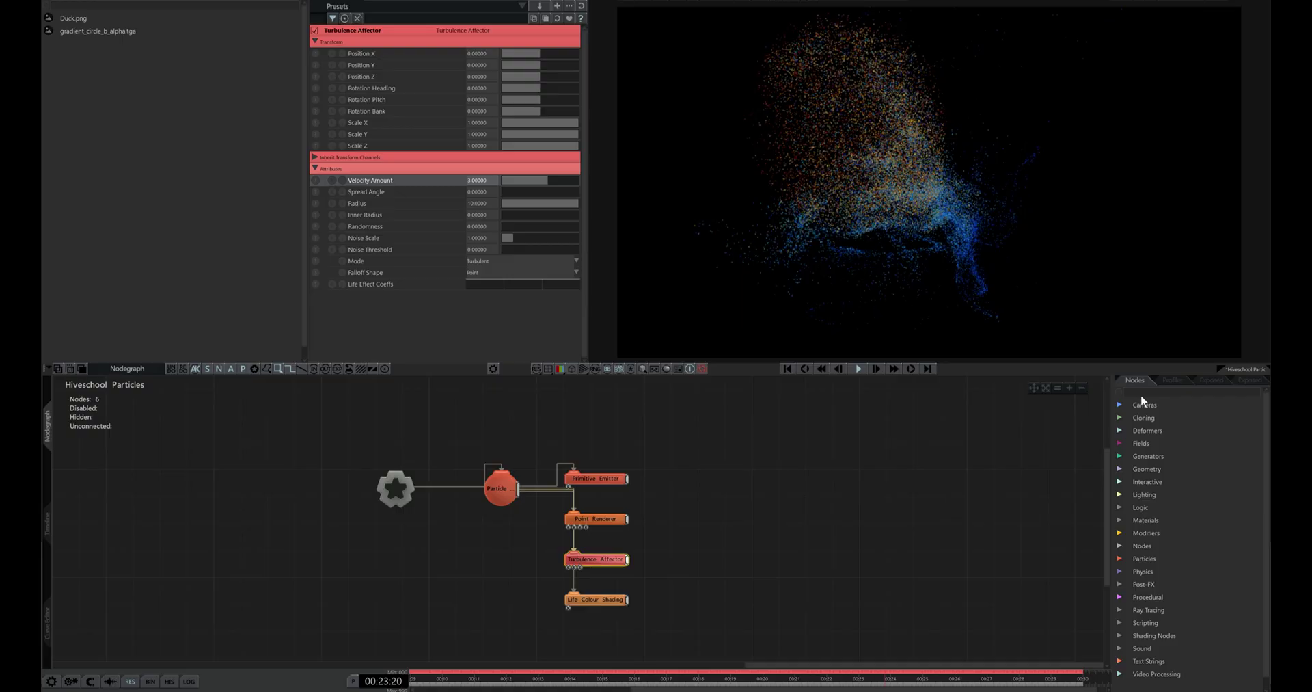
# - Add a Trail Renderer from a 'trail' search and wire it to the Particle node
pyautogui.write('trail')
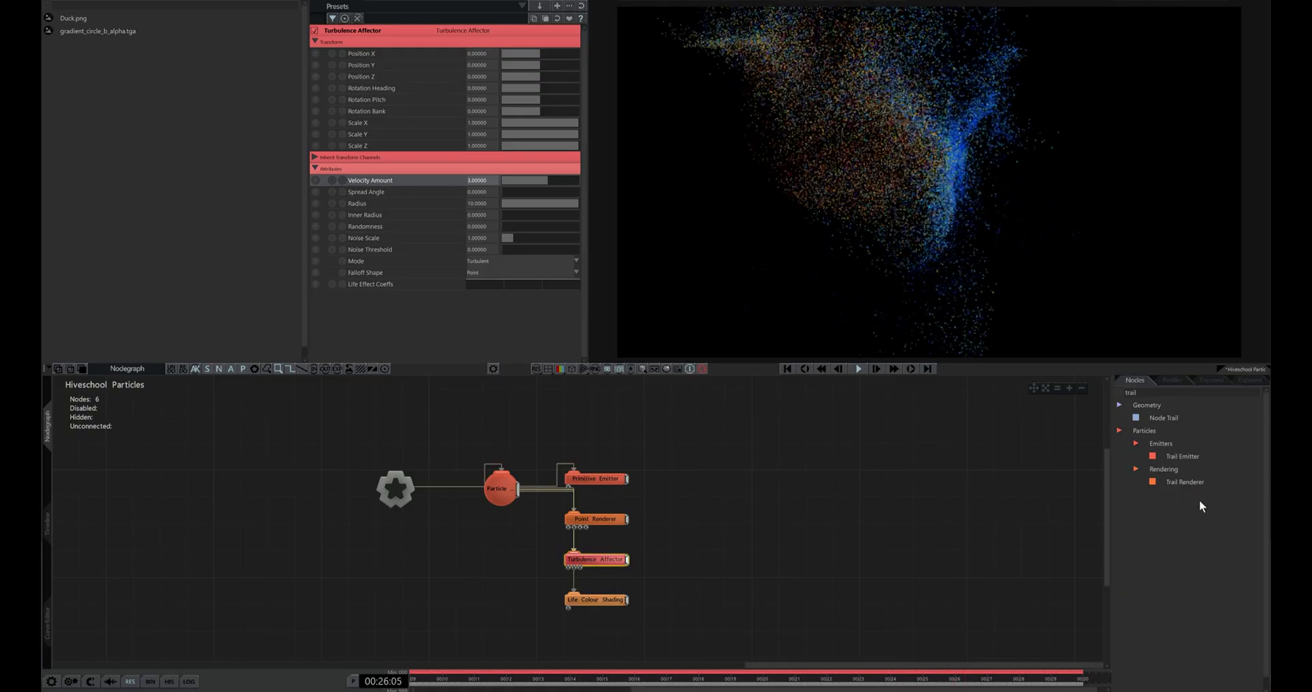
pyautogui.moveTo(1181, 480); pyautogui.dragTo(698, 558)
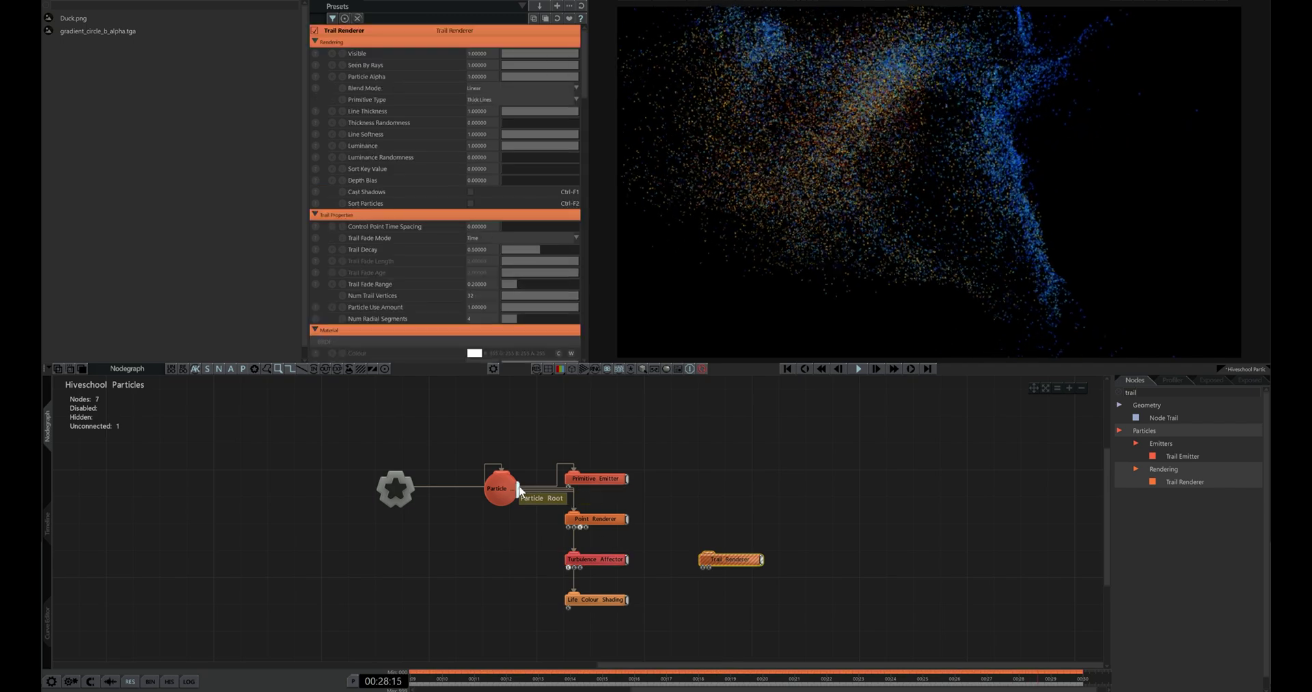
pyautogui.moveTo(518, 488); pyautogui.dragTo(709, 553)
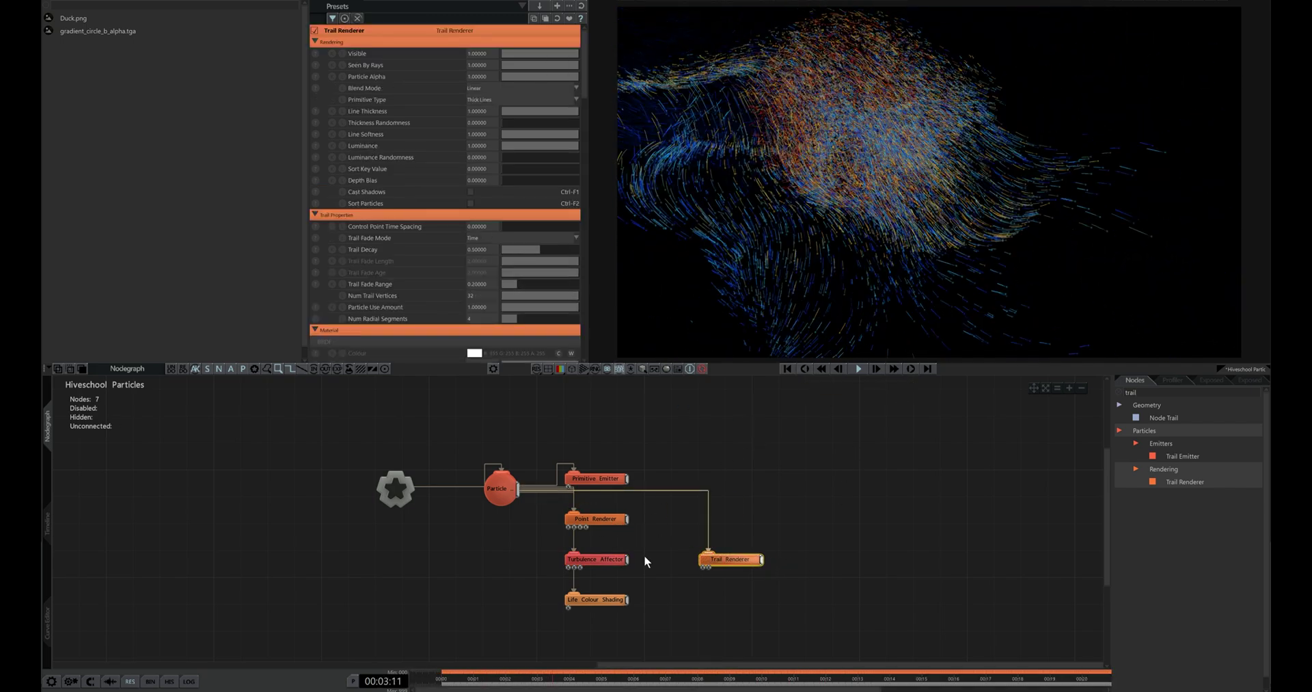
# - Set the Point Renderer's Particle Size to about 2.88
pyautogui.click(614, 518)
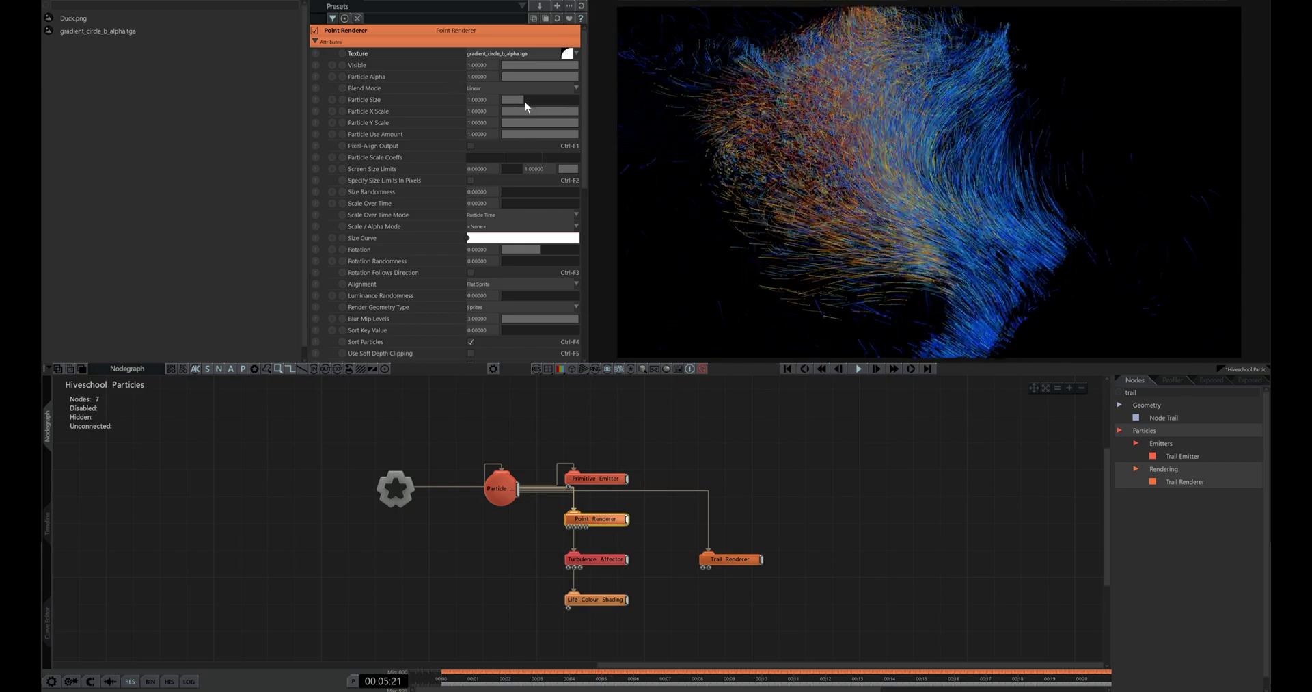
pyautogui.moveTo(524, 101); pyautogui.dragTo(595, 104)
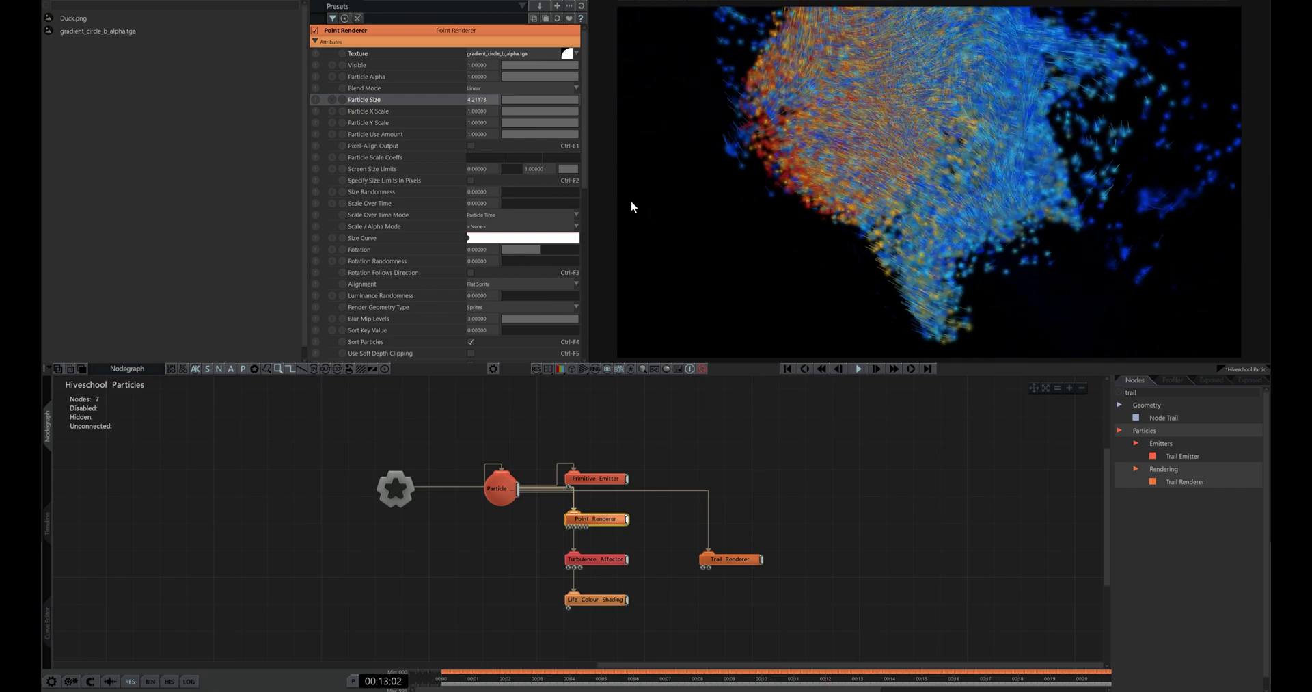
pyautogui.click(555, 100)
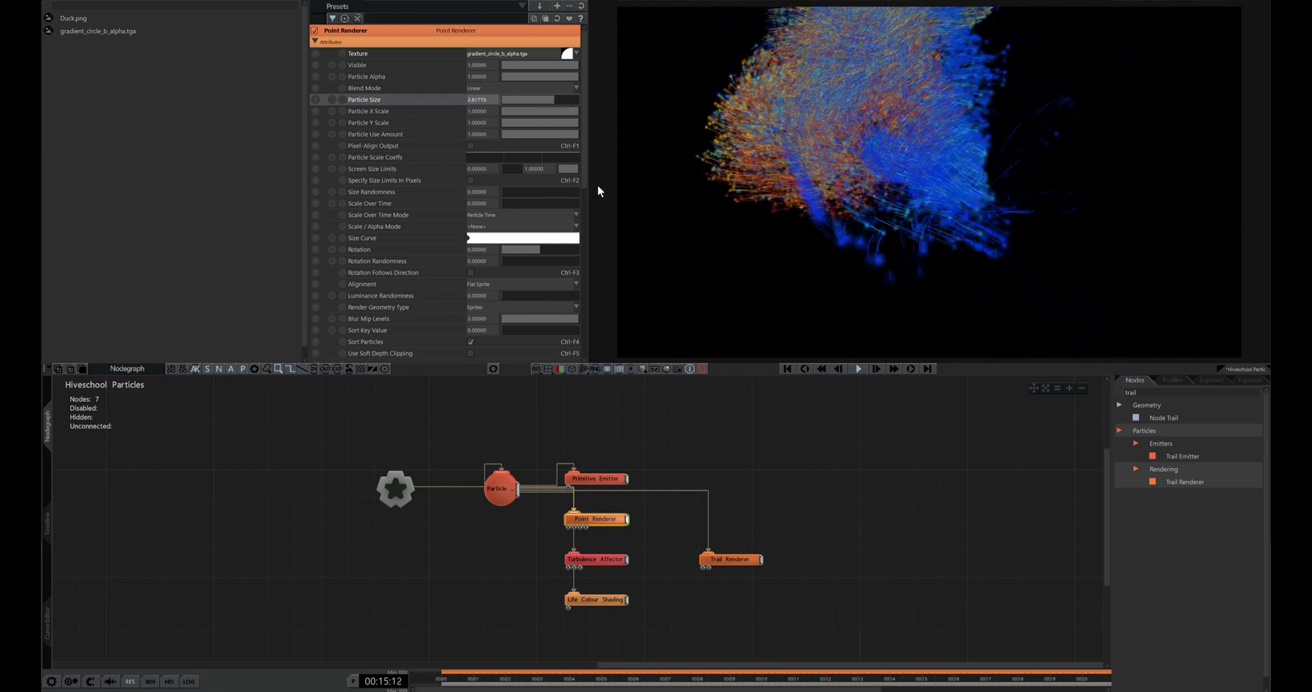